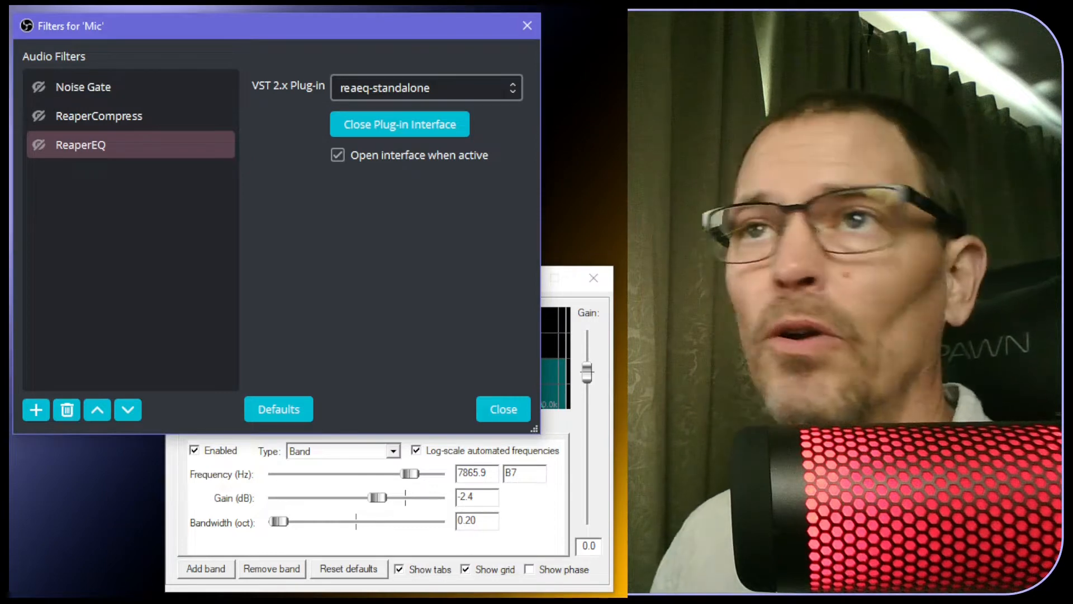
Bring the ReaEQ window forward, then display the Mic's Noise Gate filter settings
click(469, 581)
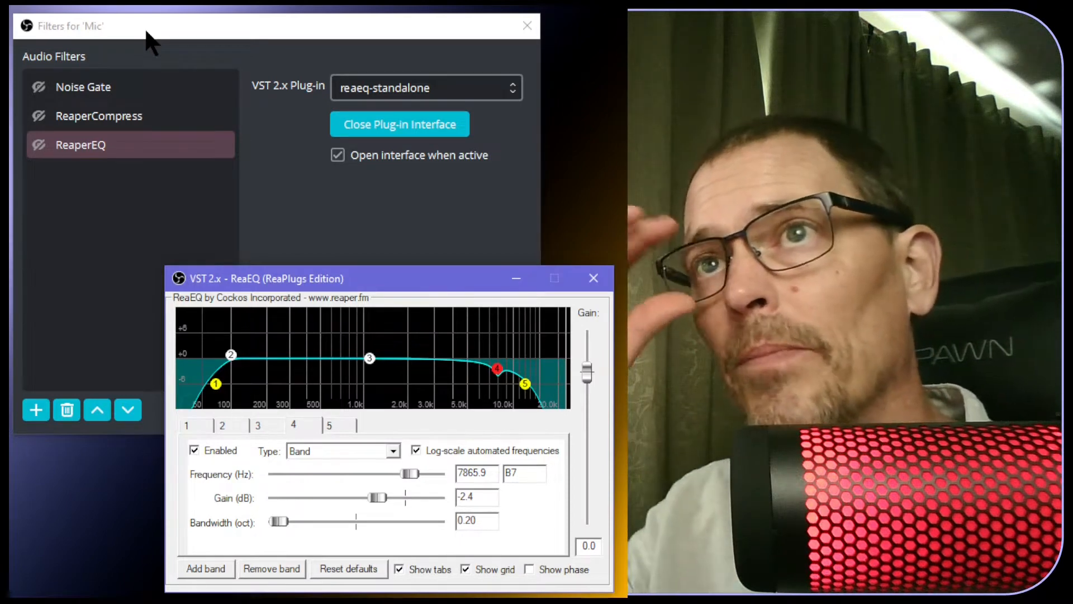
click(101, 98)
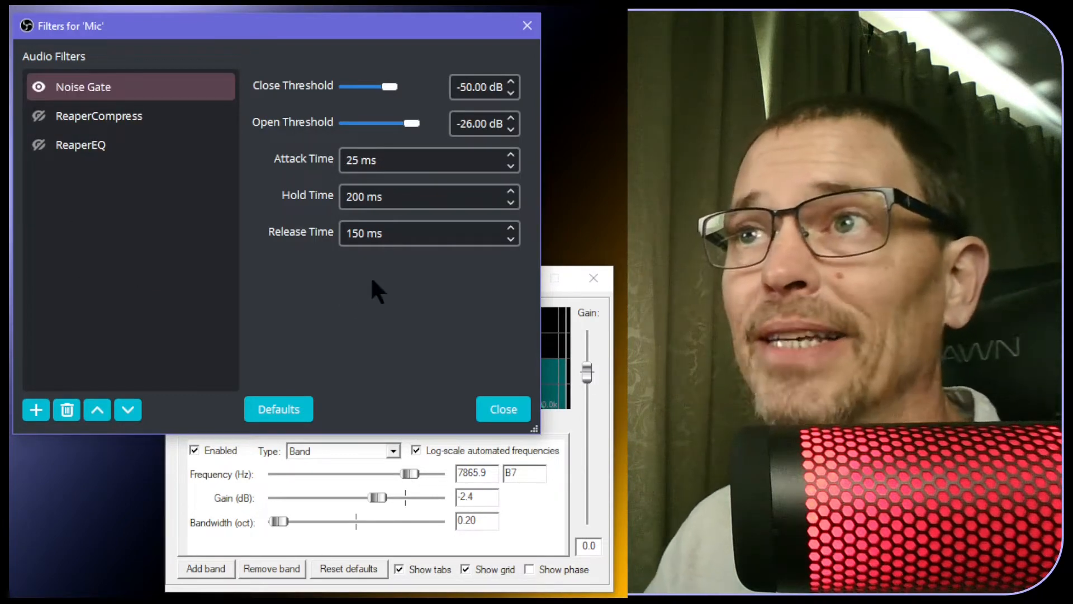
Keep the Noise Gate at -50/-26 dB and switch to the ReaperCompress filter settings
click(478, 87)
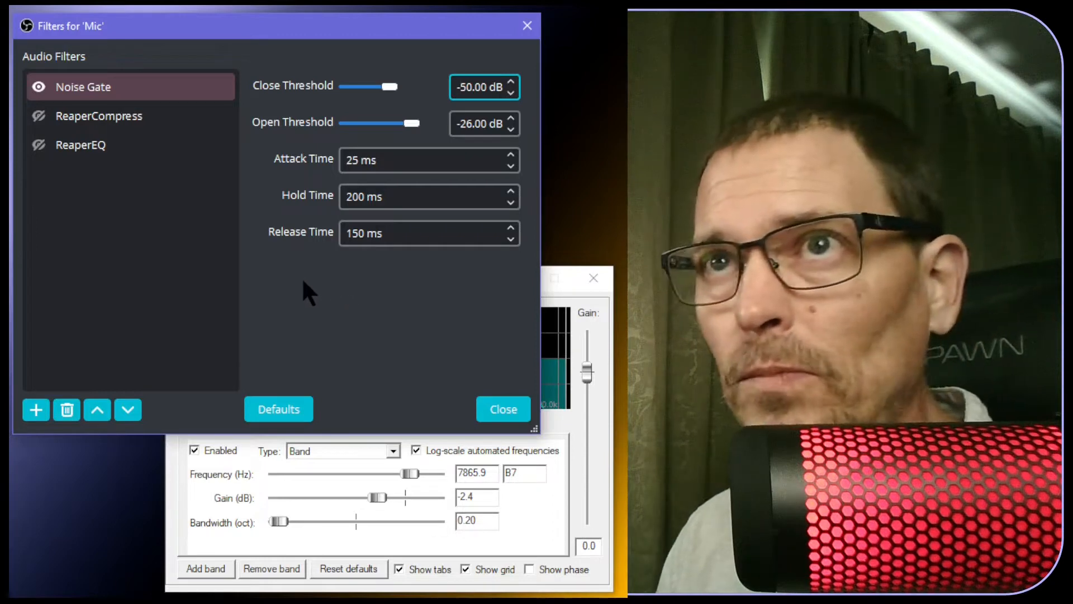
click(115, 128)
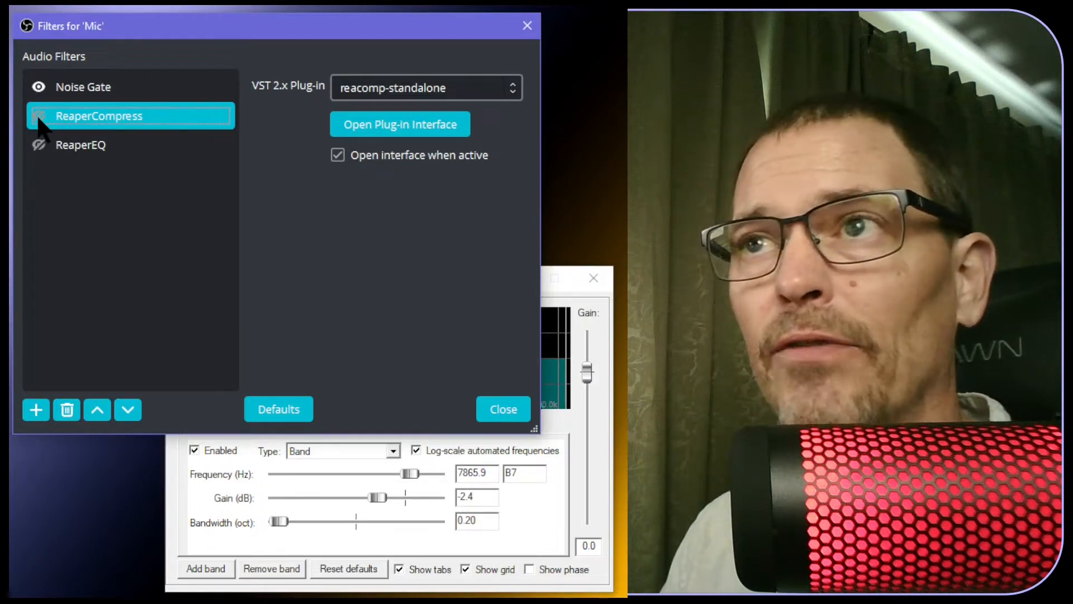
Enable ReaperCompress, raise ReaComp's threshold to 0.0 dB, and close the compressor window
click(39, 117)
click(360, 133)
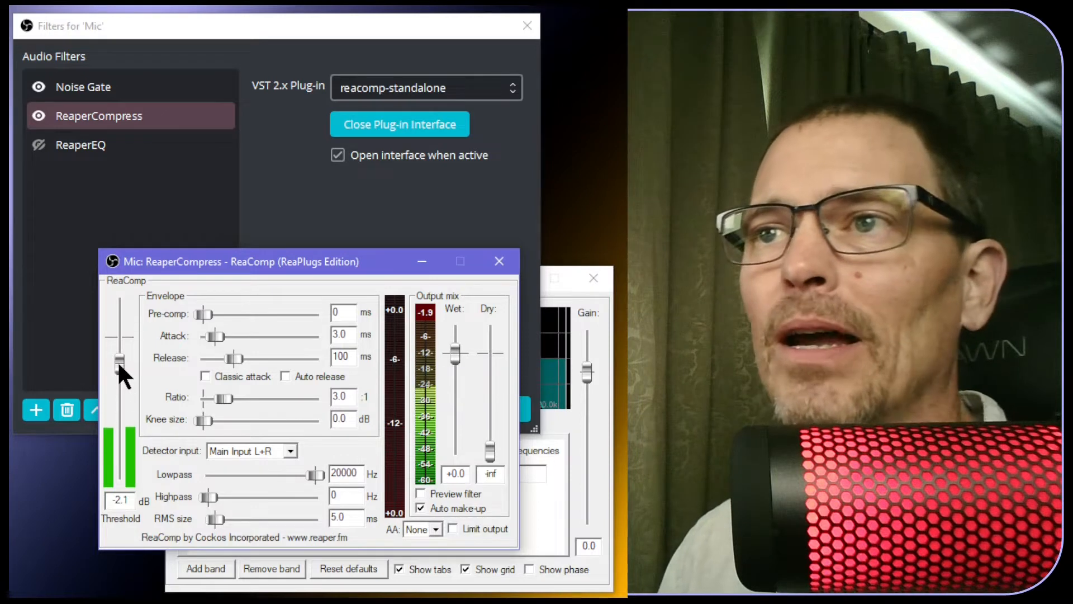
drag(119, 365, 118, 337)
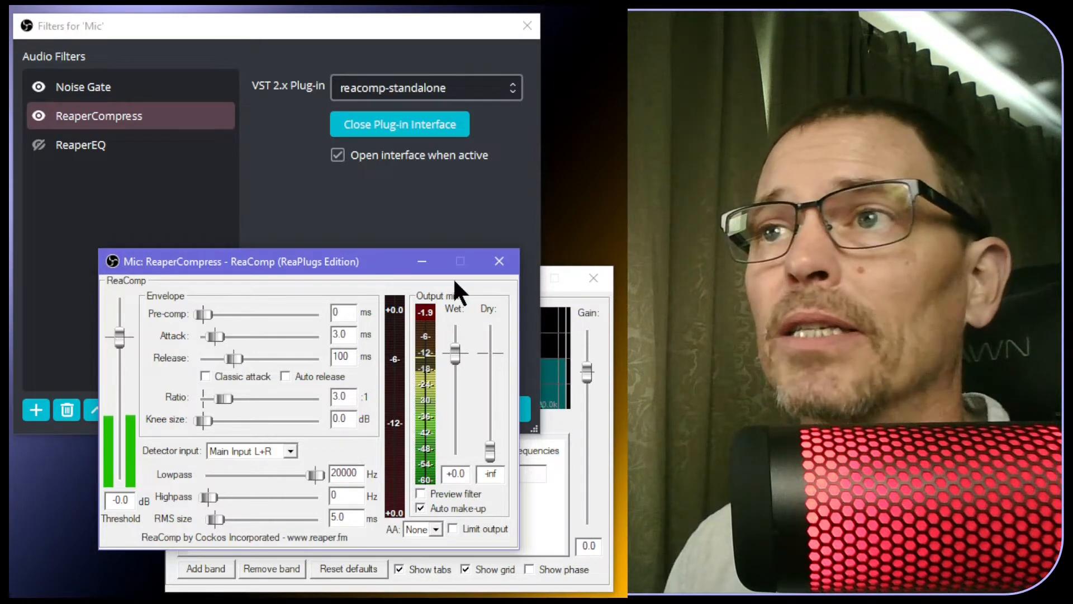
click(496, 262)
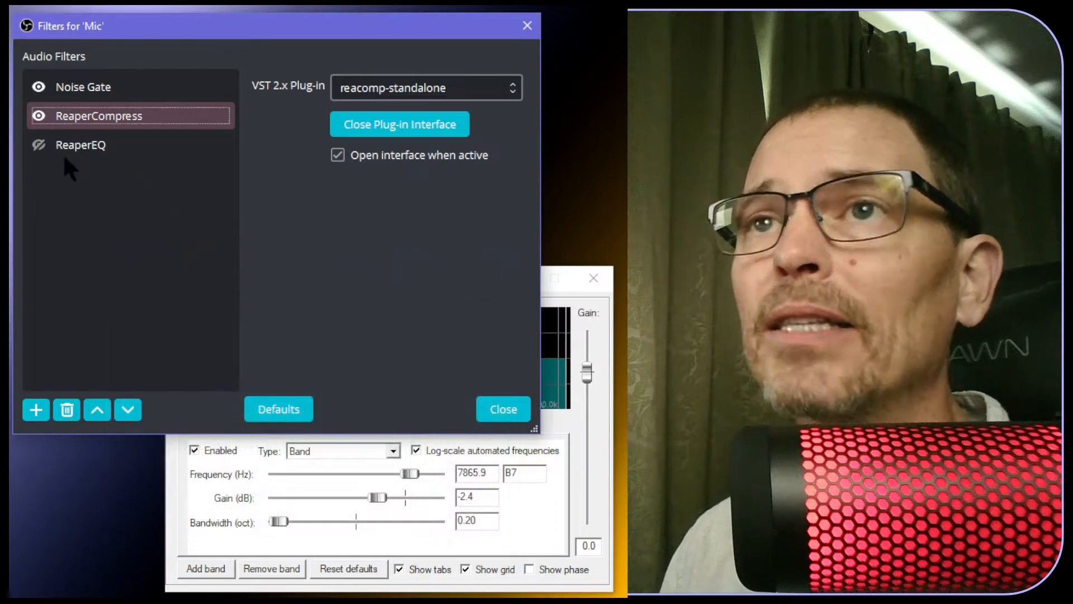
In ReaperEQ, make band 1 an enabled High Pass at 60 Hz with 2.00-octave bandwidth
click(35, 146)
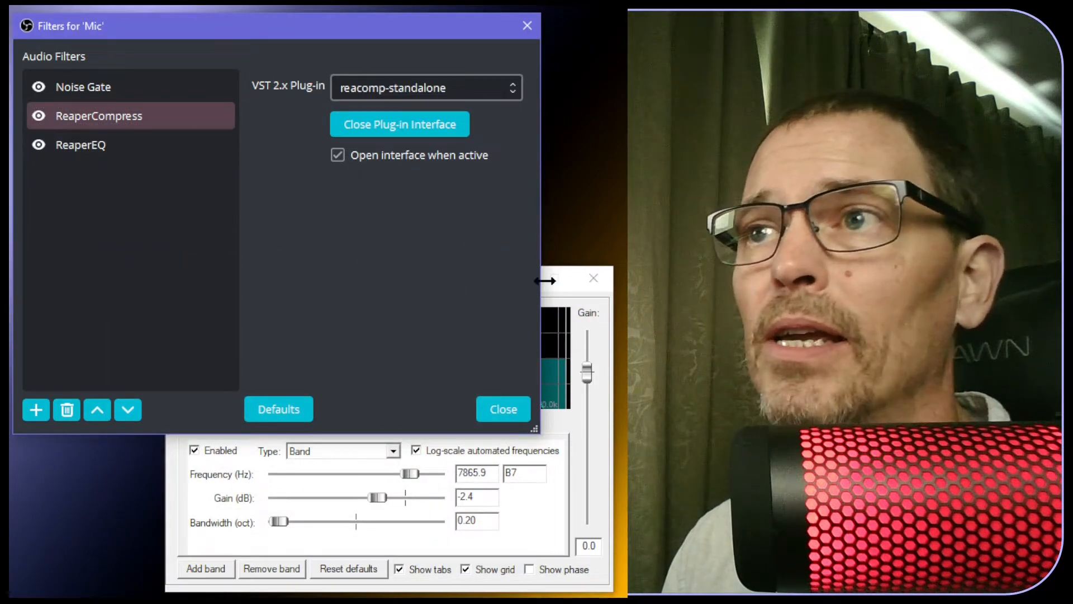
click(579, 296)
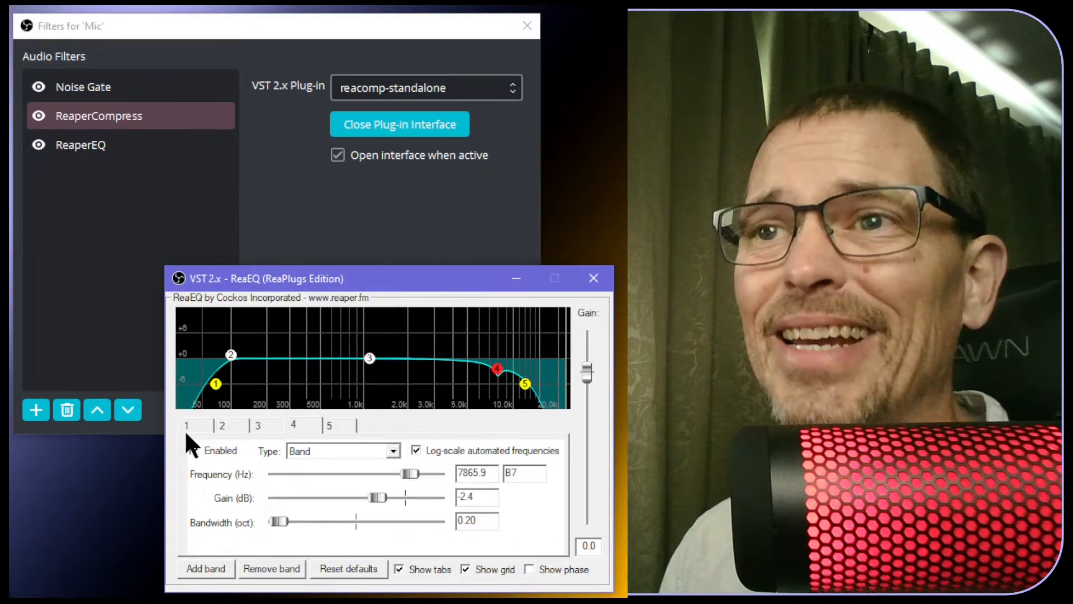
mouse_move(232, 356)
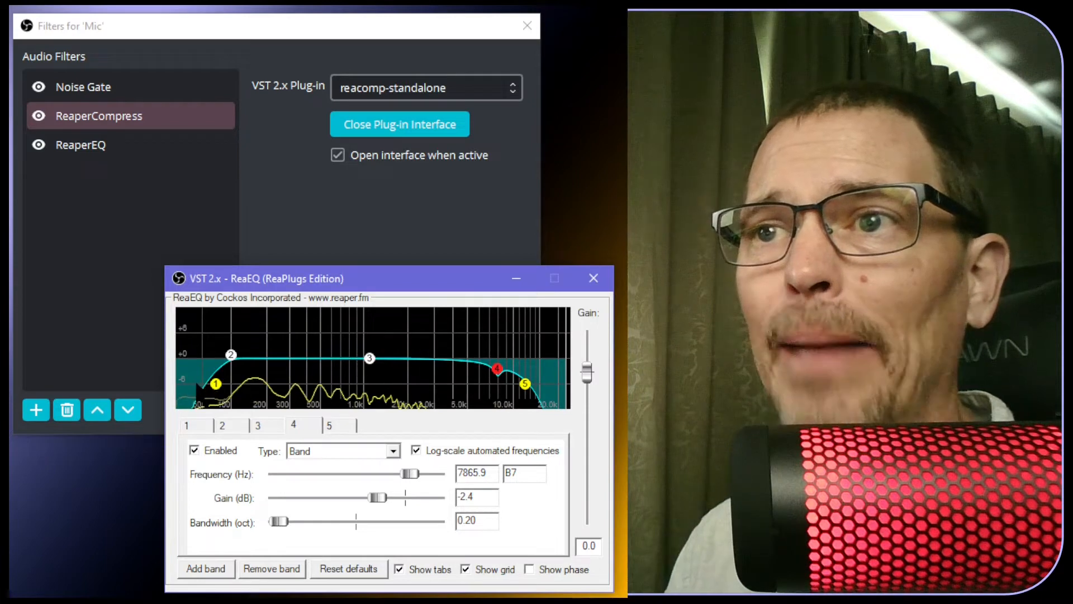
click(199, 427)
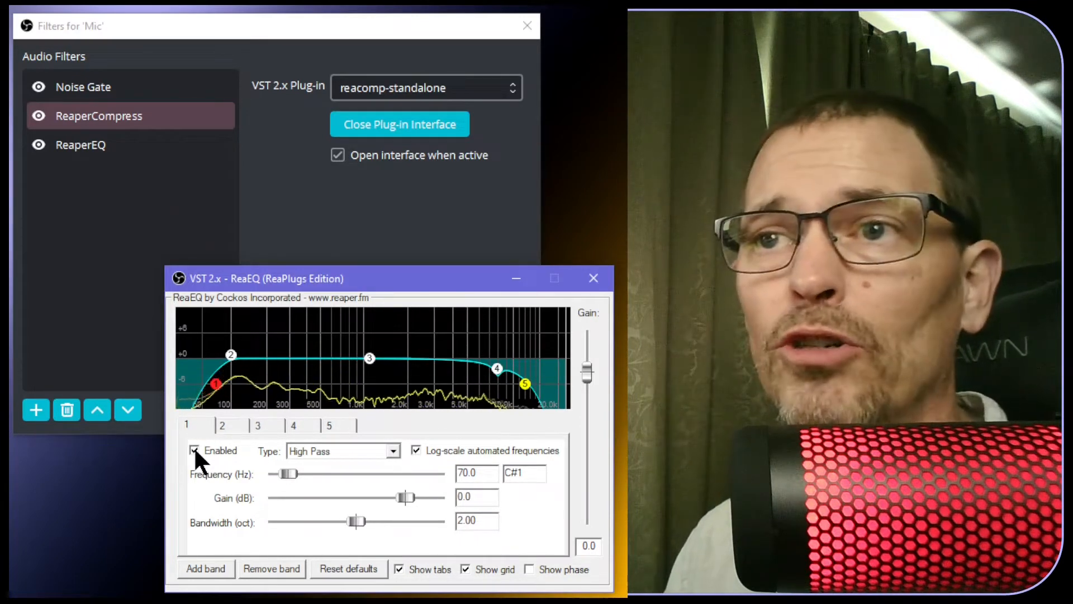
click(194, 449)
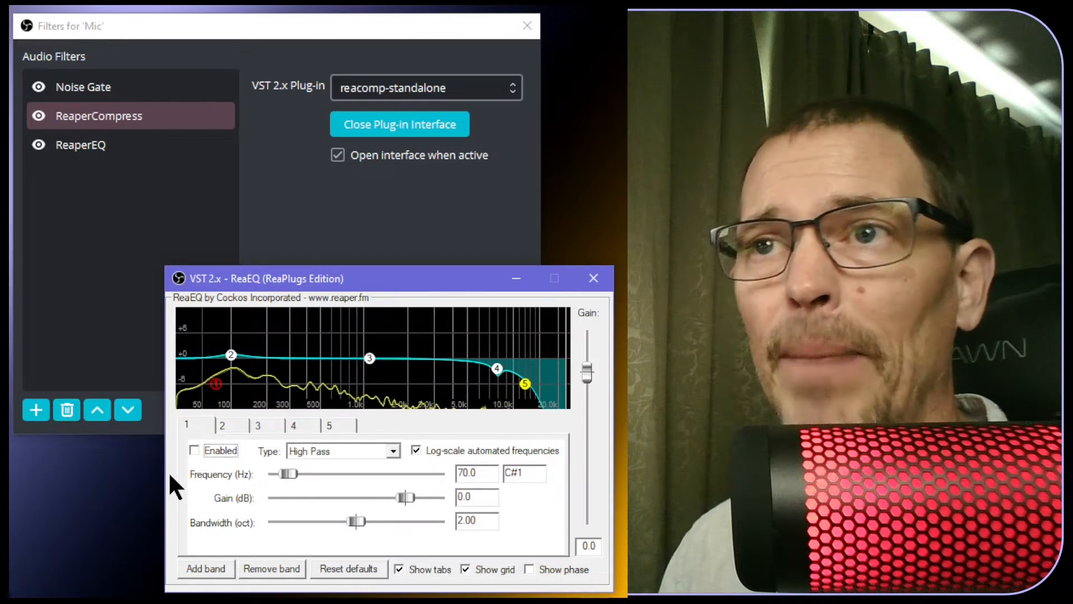
click(193, 448)
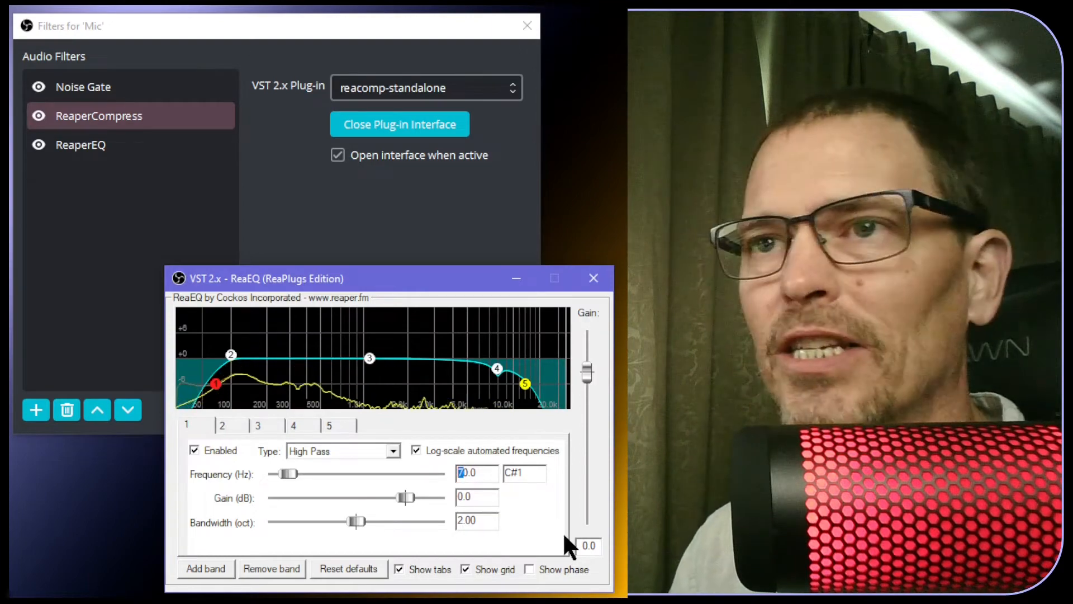
text(6)
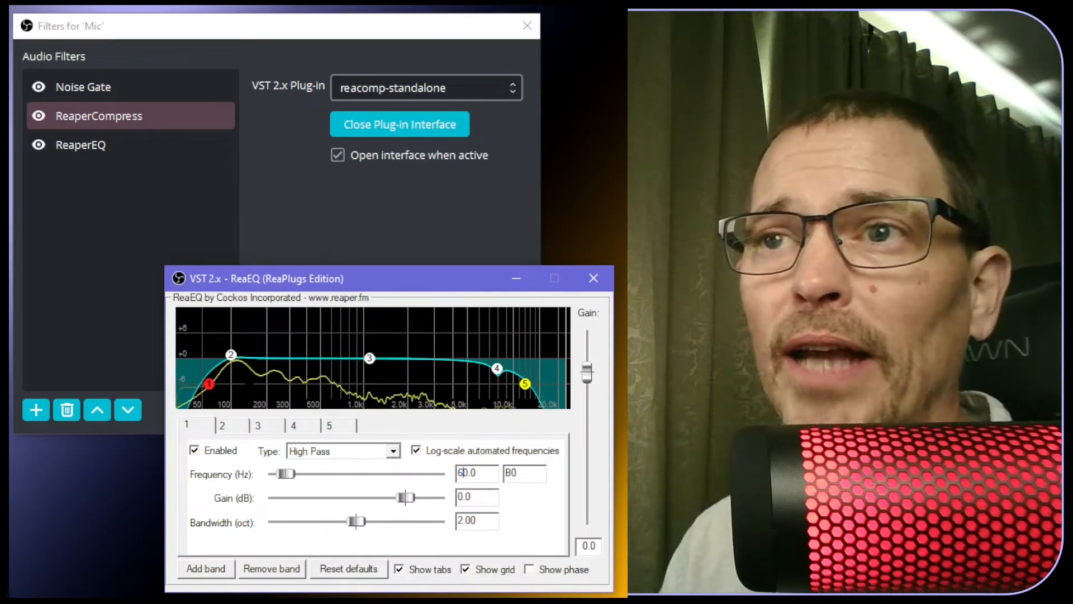
mouse_move(231, 355)
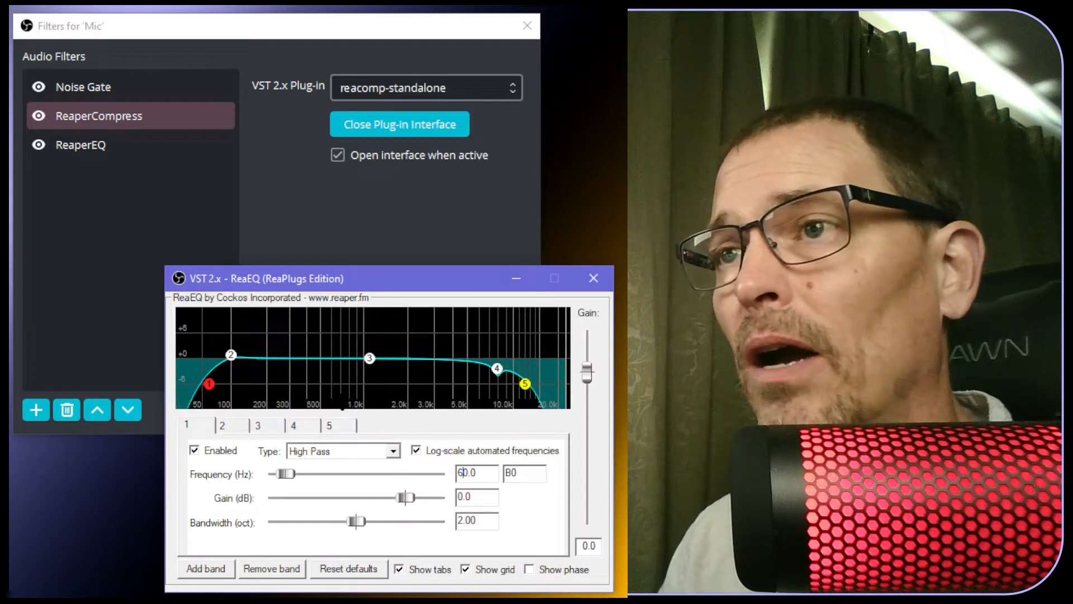
Select ReaEQ band 5 to show its 12000 Hz Low Pass, 1.50-octave settings
click(525, 384)
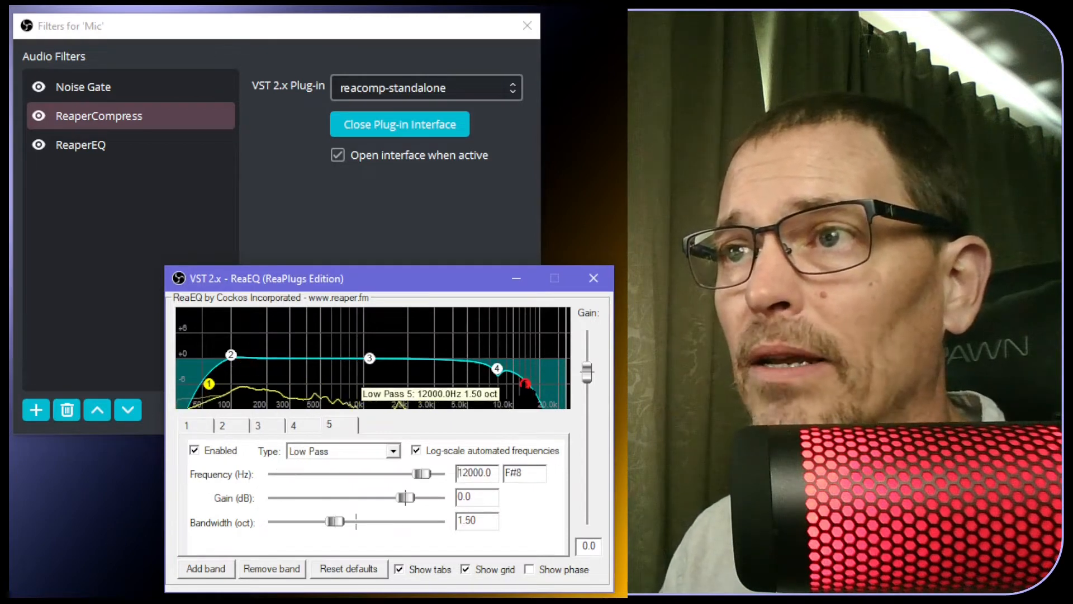
click(328, 424)
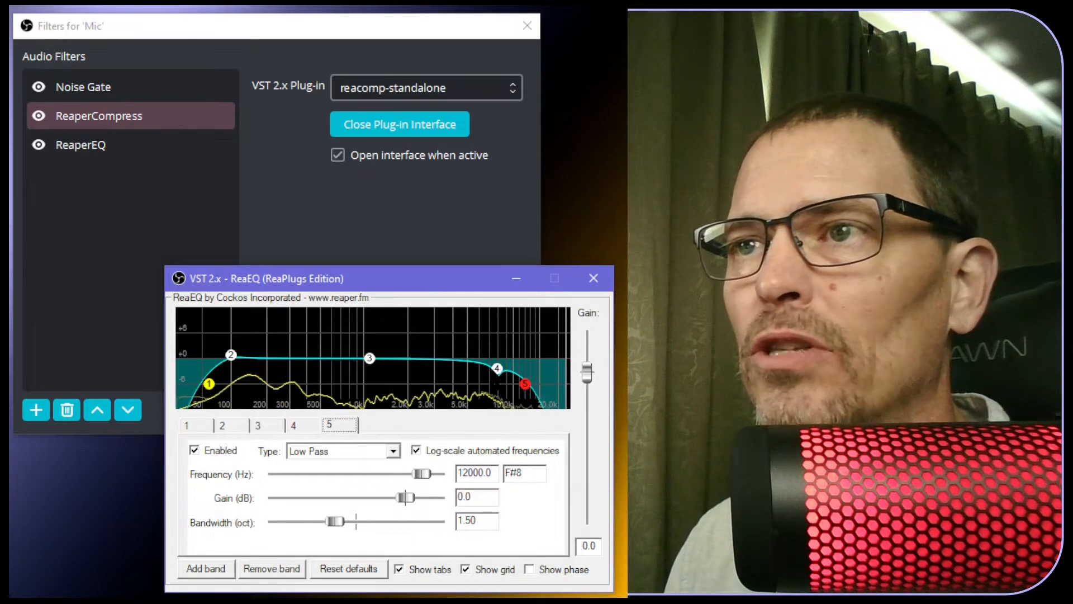
mouse_move(499, 384)
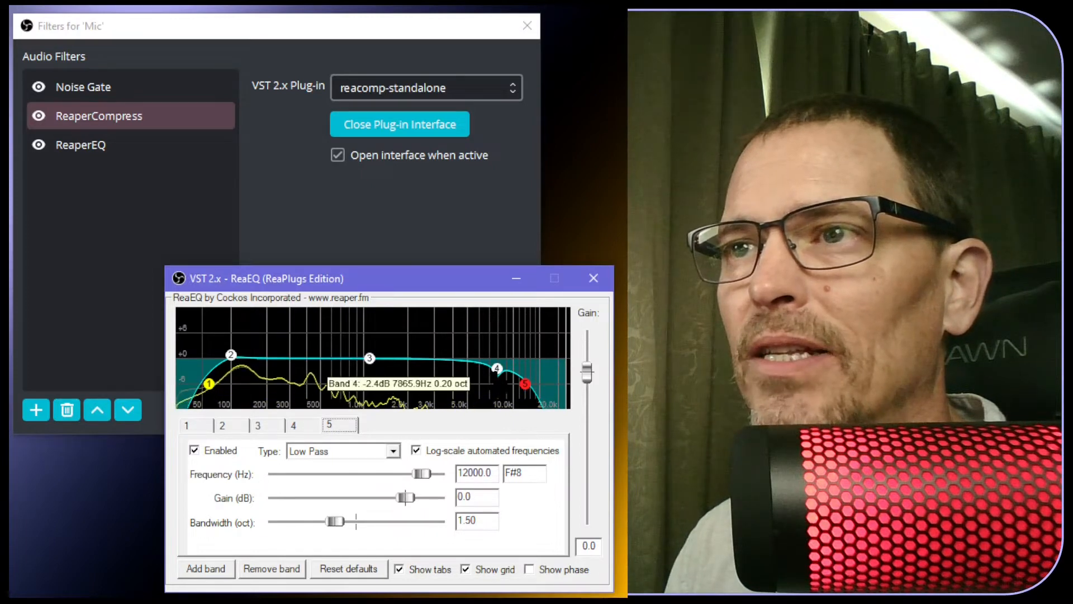
Drag band 4's gain at 7865.9 Hz down from -2.4 dB to -3.7 dB
click(299, 423)
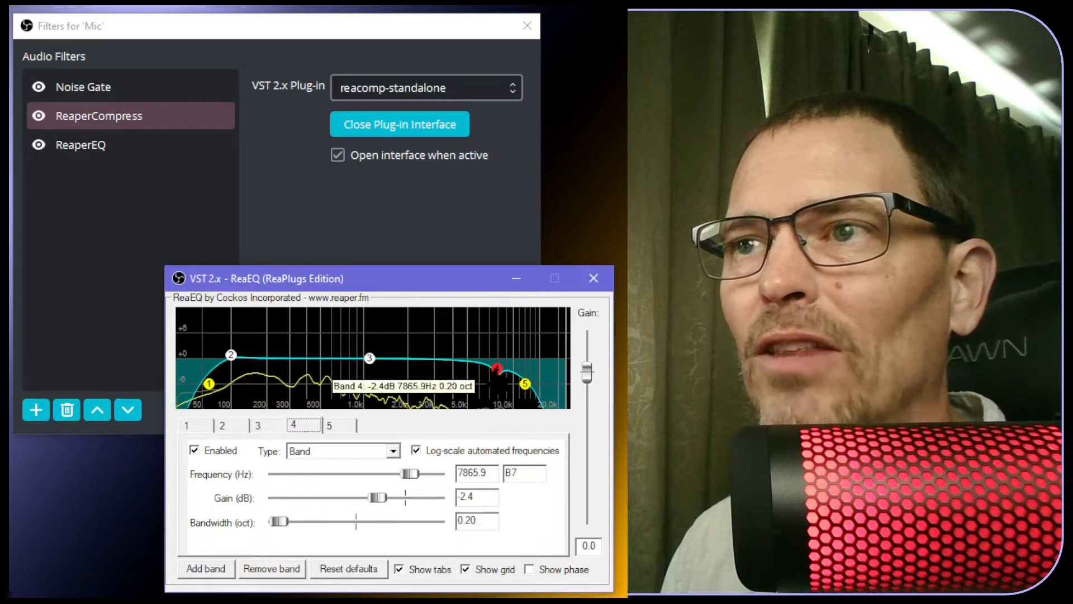
drag(374, 495, 369, 494)
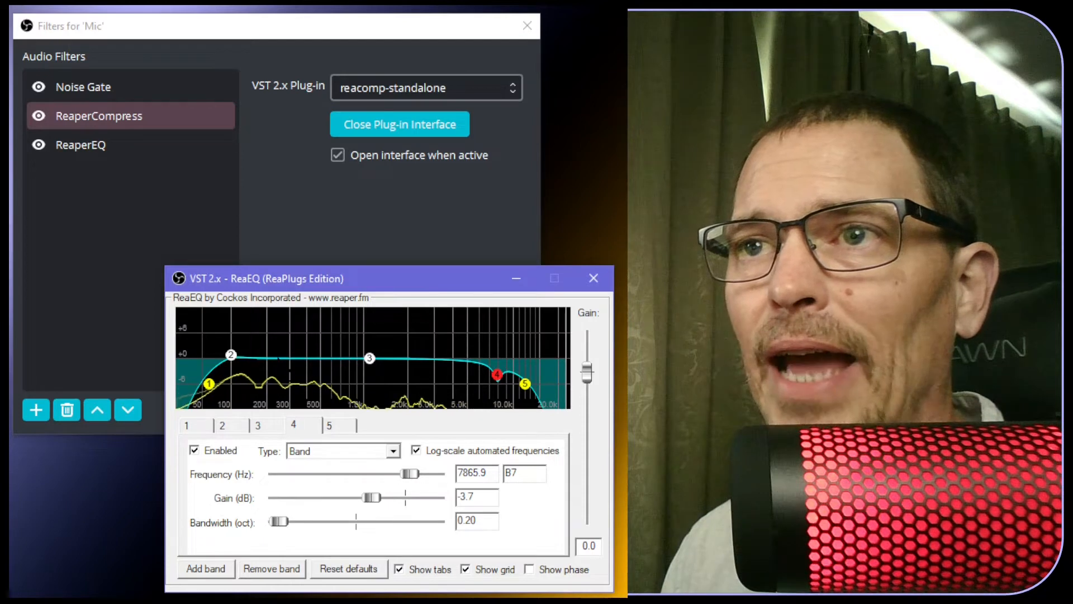
Add a sixth ReaEQ band and enter 300 Hz as its frequency
right_click(279, 356)
click(291, 369)
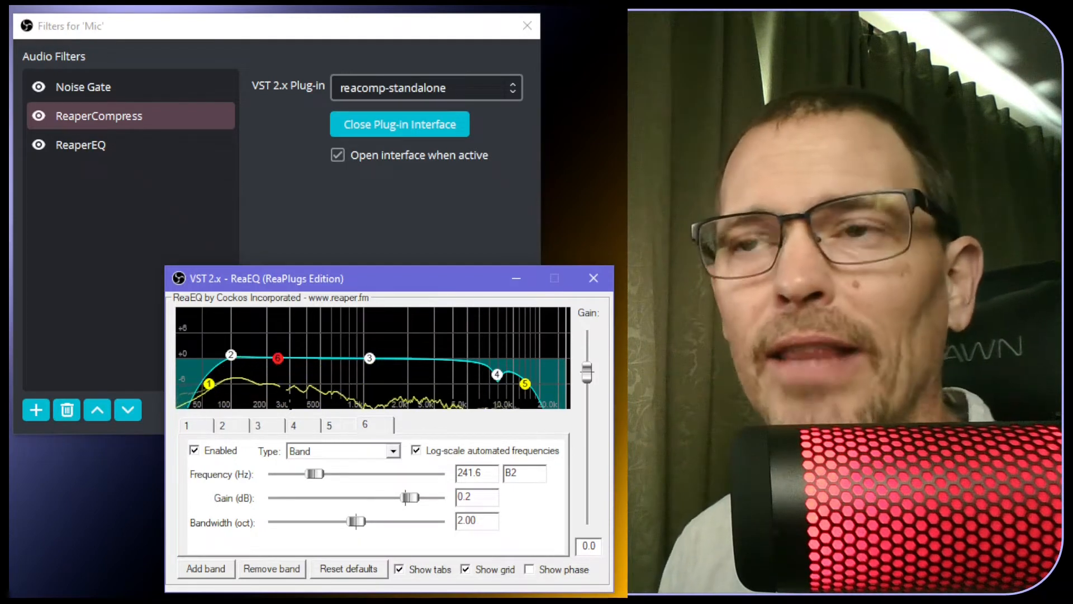
mouse_move(231, 355)
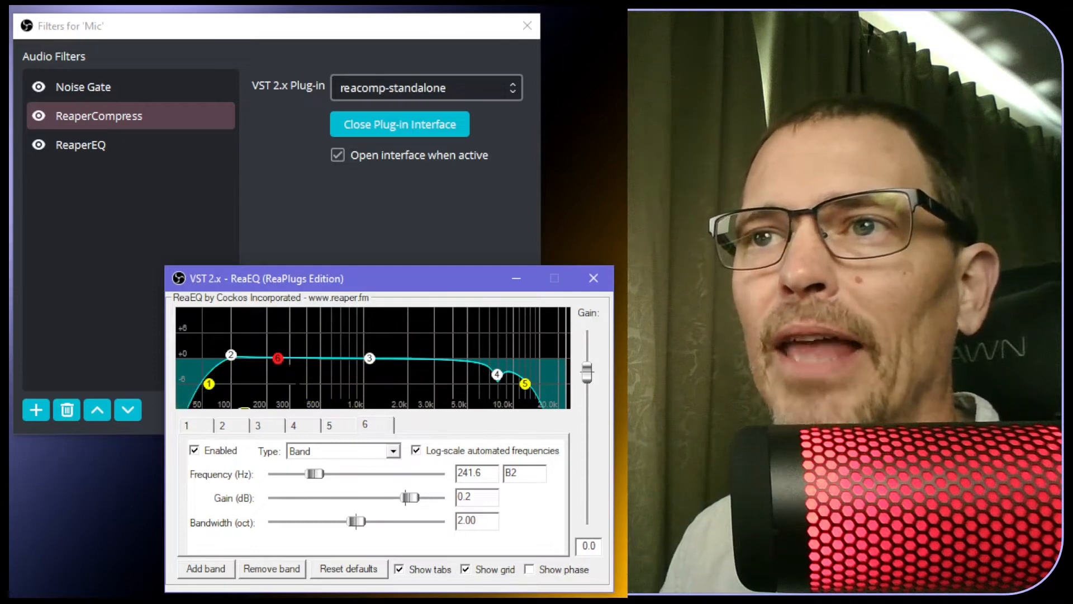
mouse_move(278, 358)
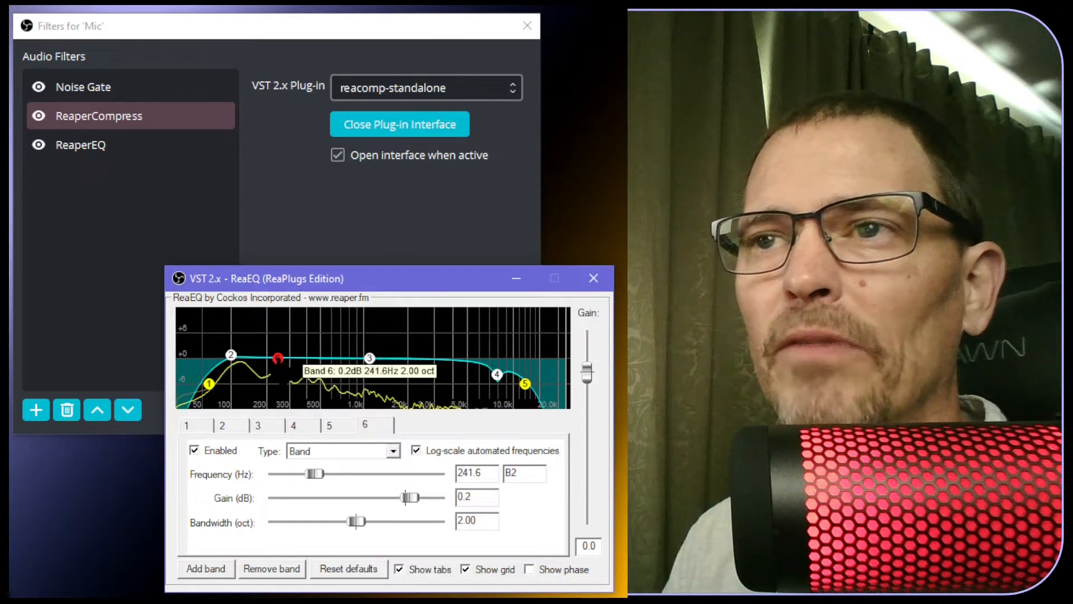
double_click(482, 473)
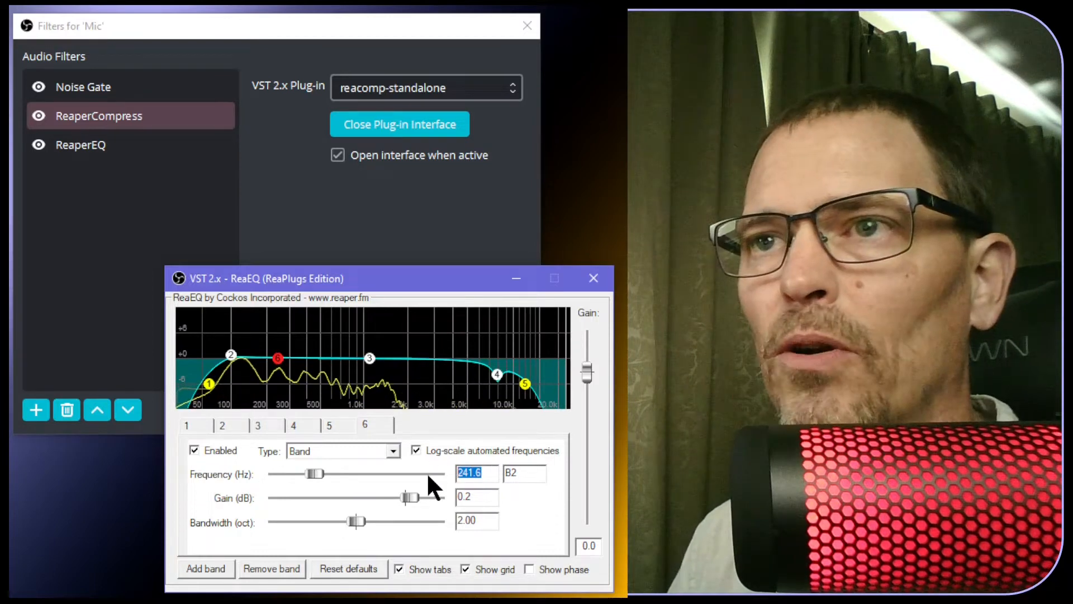
text(300.0)
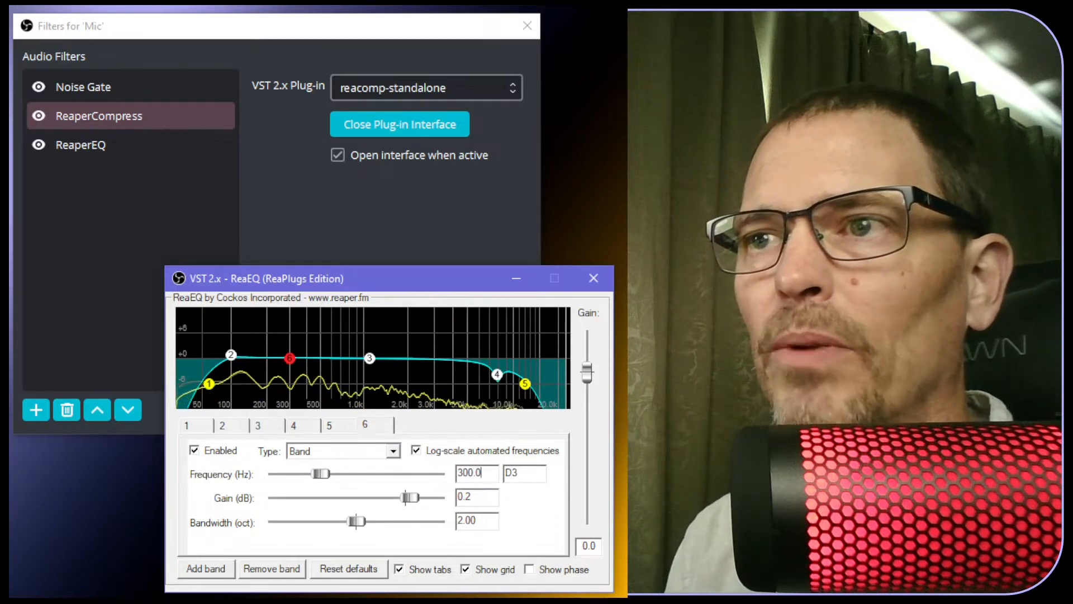
text(0)
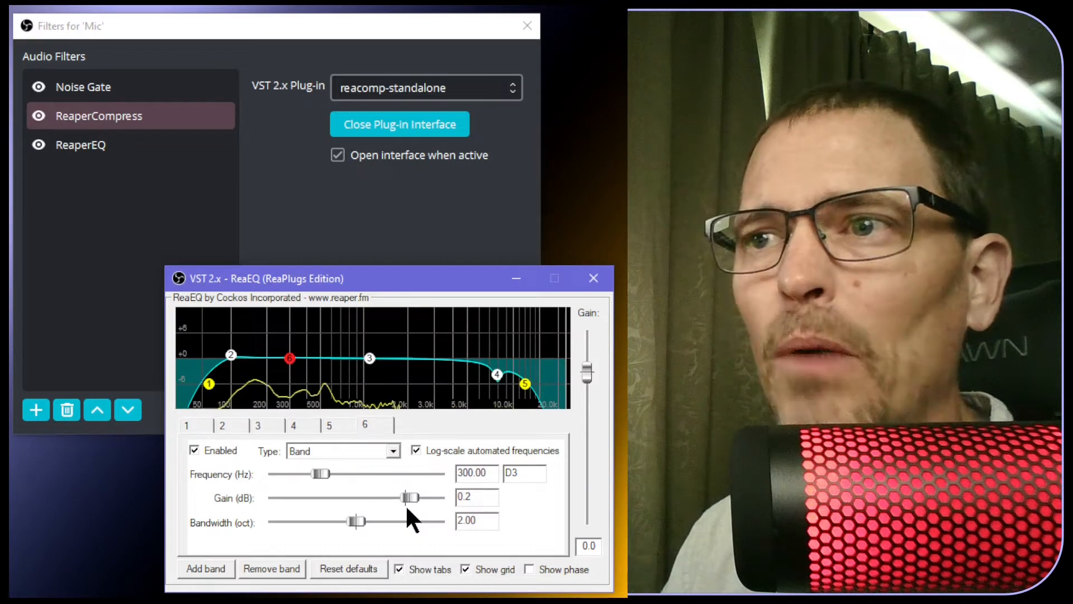
Give band 6 a gain cut and narrow its bandwidth to 0.2 octave
drag(410, 497, 406, 497)
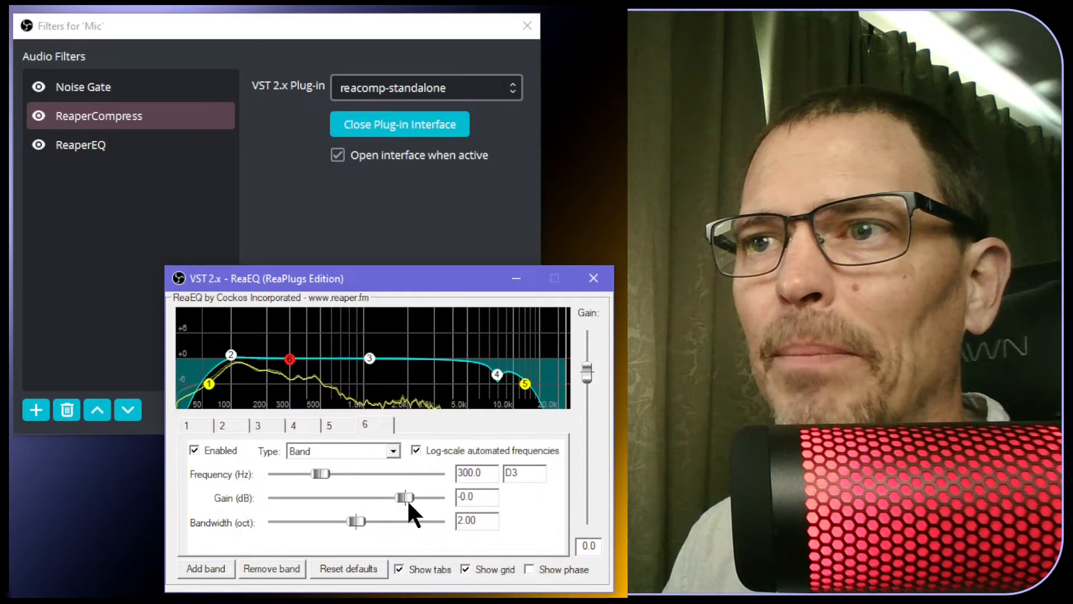
drag(458, 520, 488, 517)
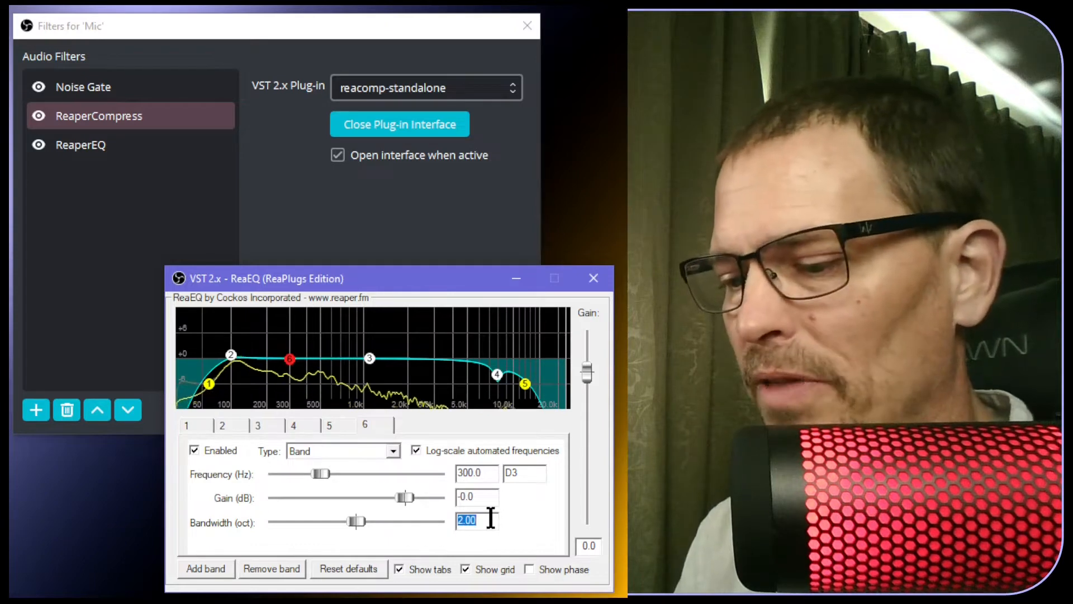
text(0.5)
key(Return)
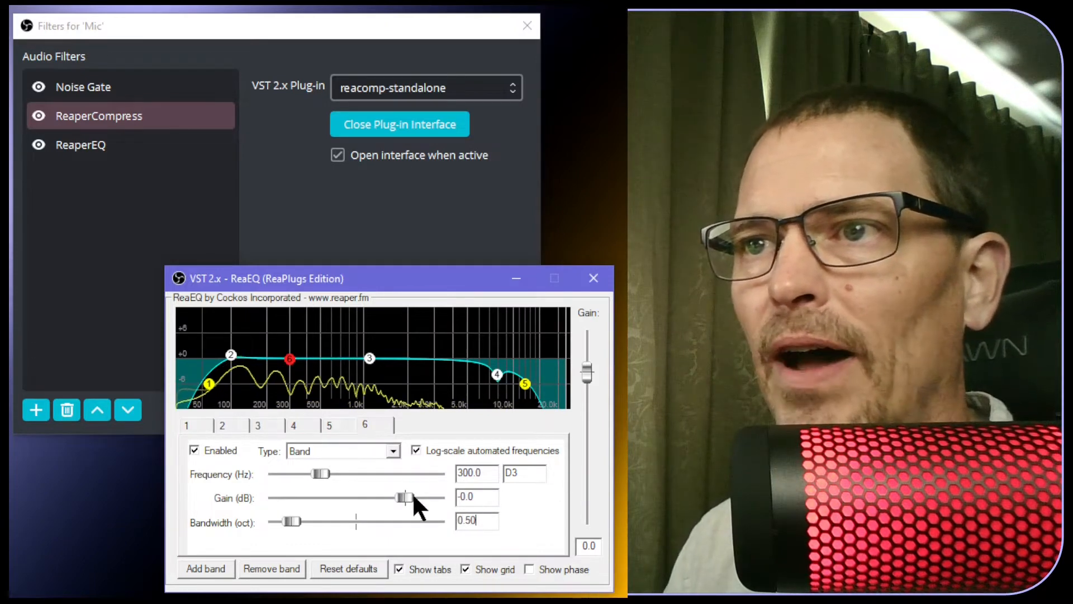
drag(407, 496, 382, 492)
click(470, 520)
key(BackSpace)
text(2)
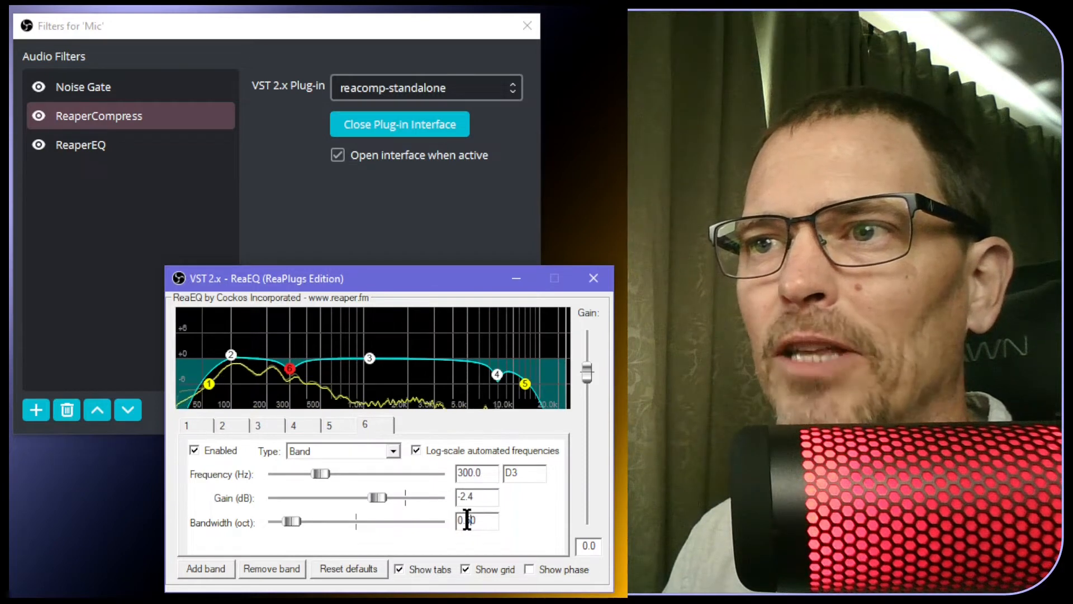
Nudge band 6's node lower and retype its frequency, leaving a -3.2 dB cut reading 30.0 Hz
mouse_move(289, 370)
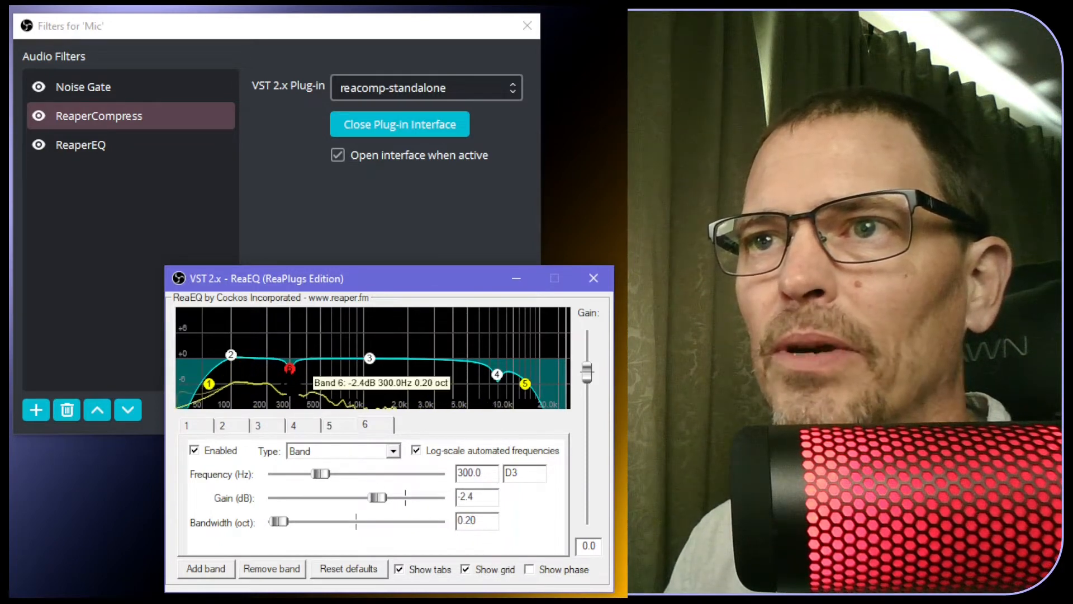
drag(290, 368, 289, 372)
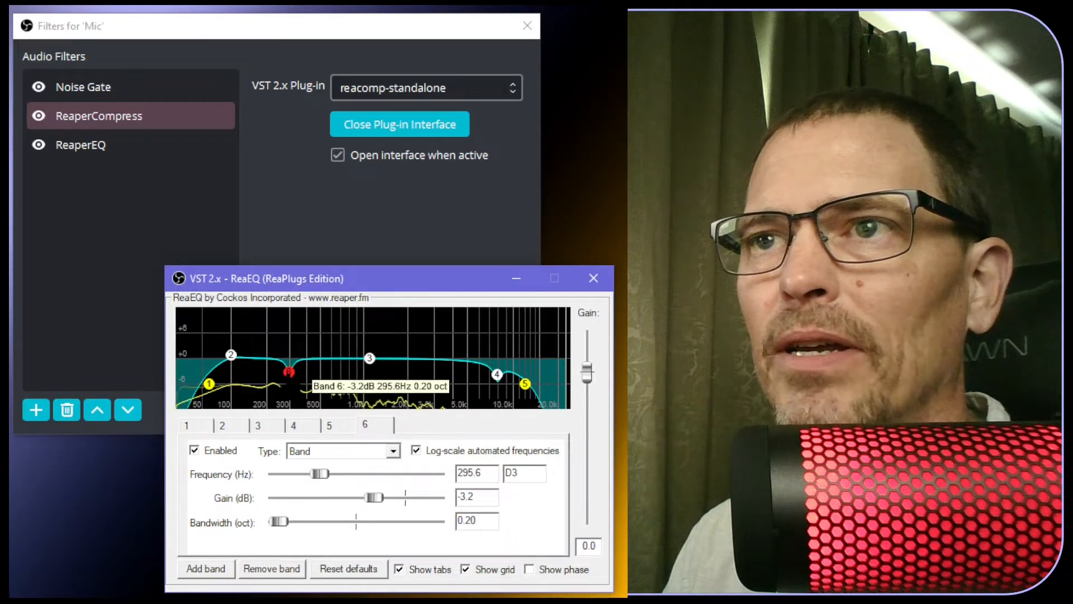
double_click(491, 476)
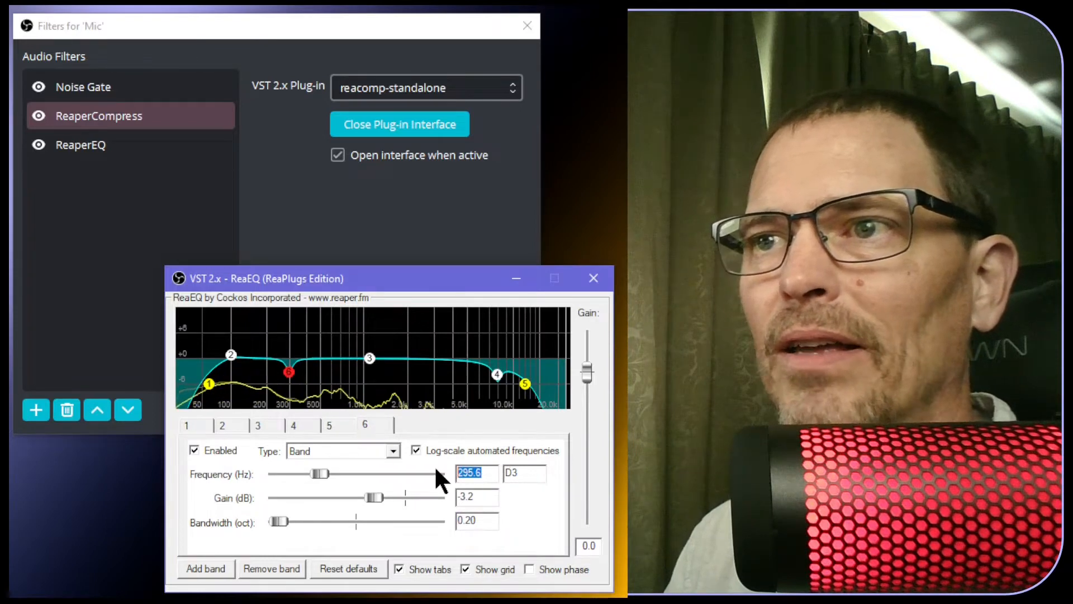
text(30..0)
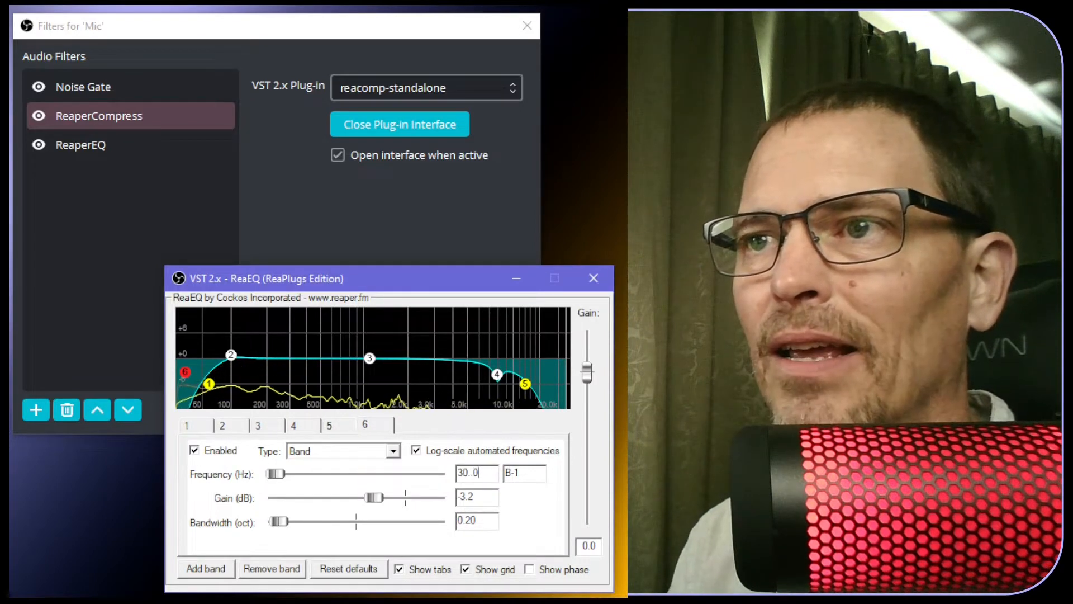
text(0)
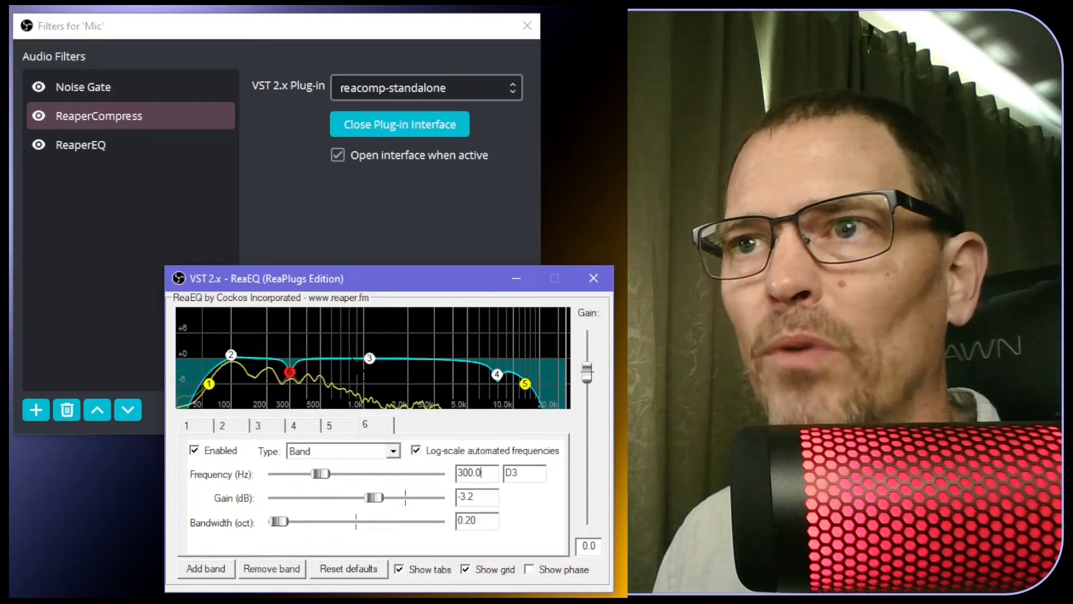
Retune band 3 to 1013.5 Hz, 1.00-octave width, 1.6 dB boost, and turn off Show grid
click(369, 359)
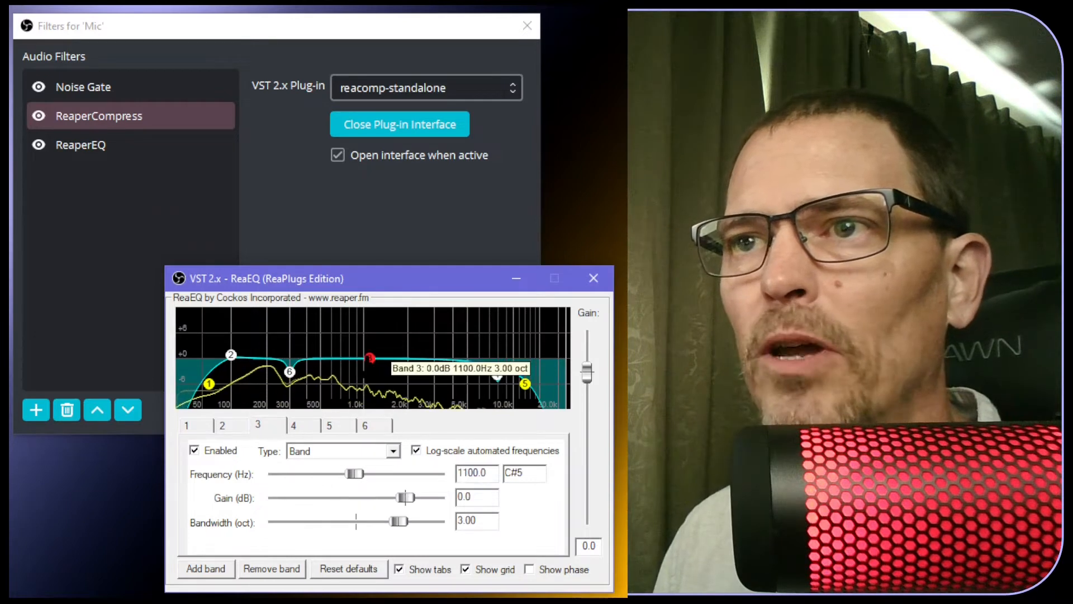
click(461, 473)
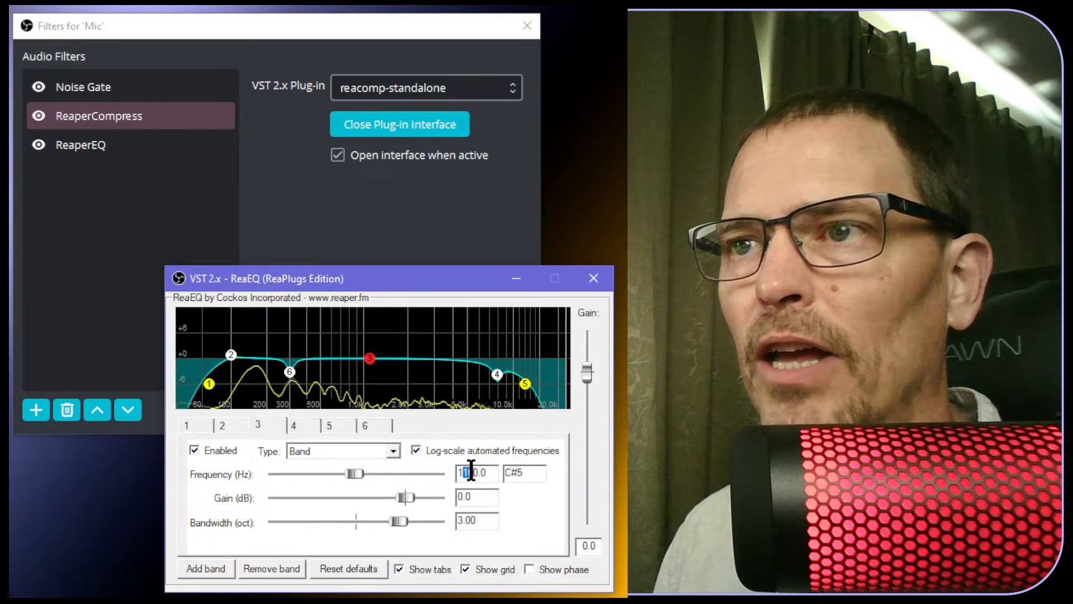
text(0)
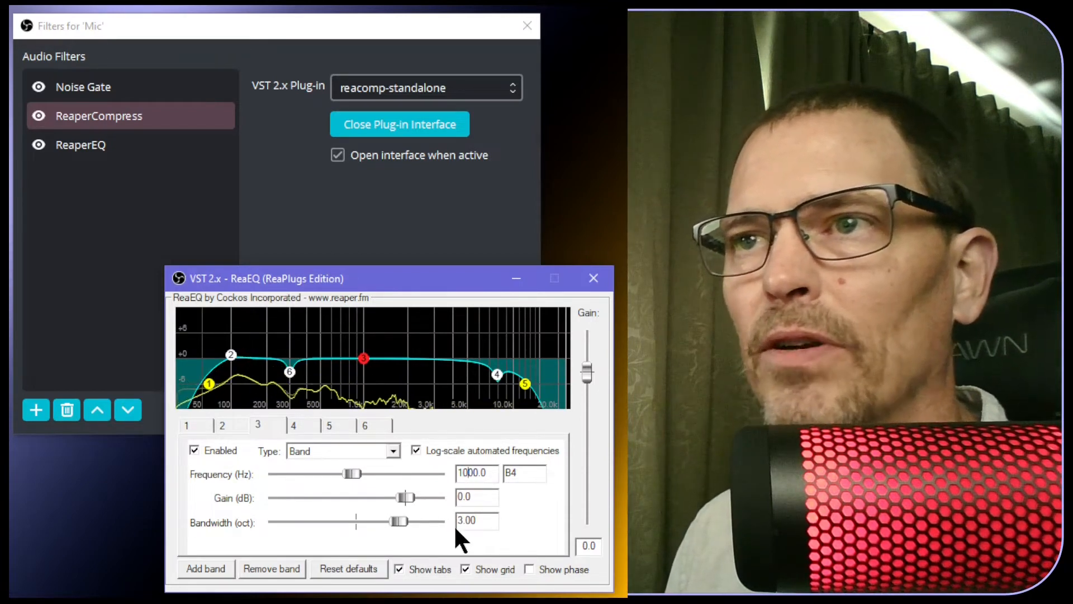
drag(462, 521, 457, 521)
text(1)
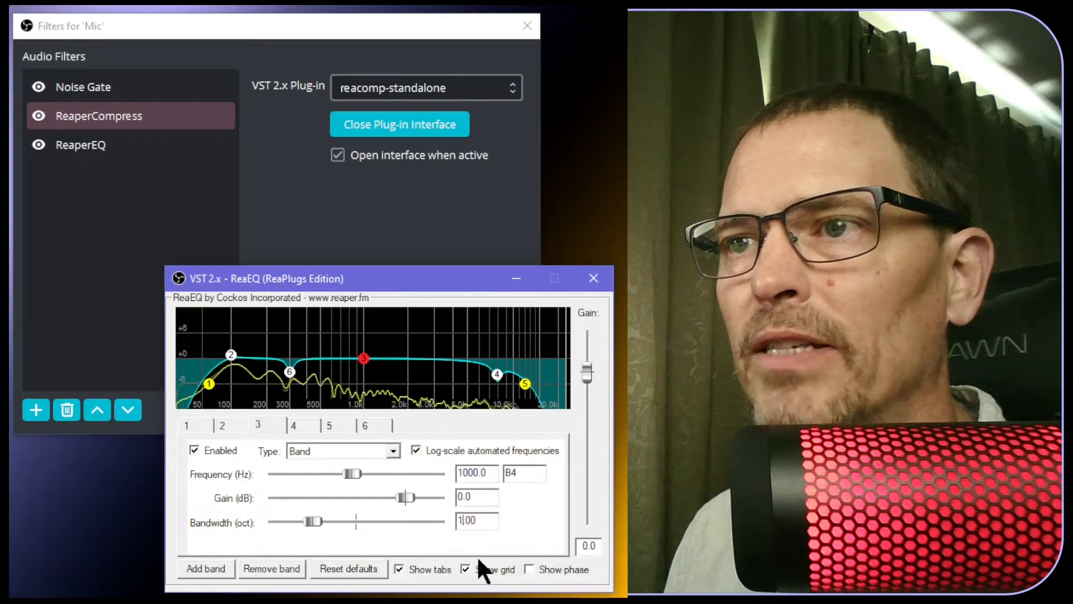
drag(363, 358, 364, 352)
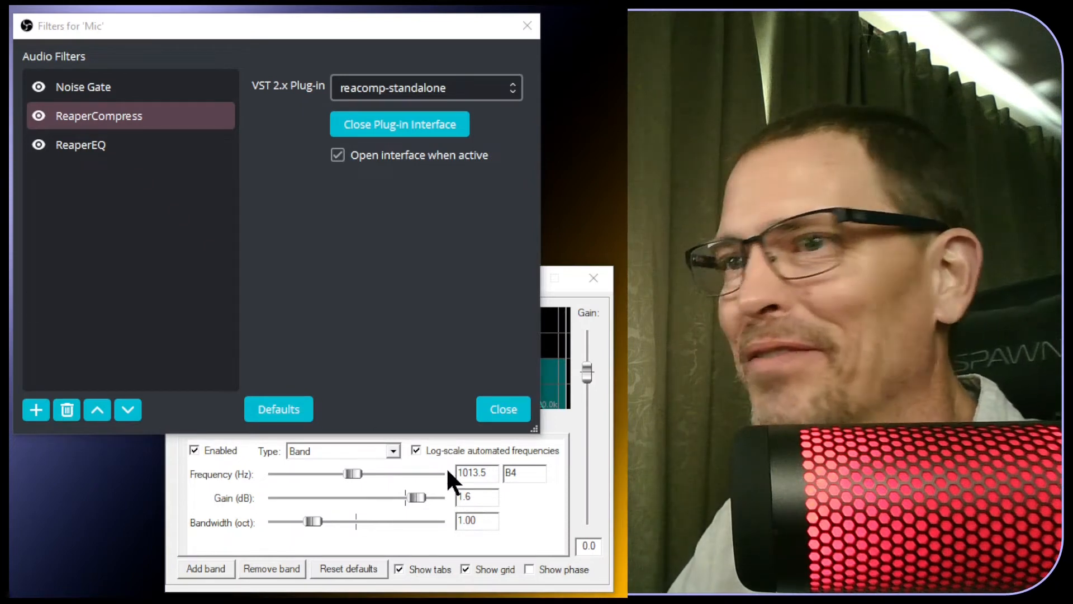
click(500, 575)
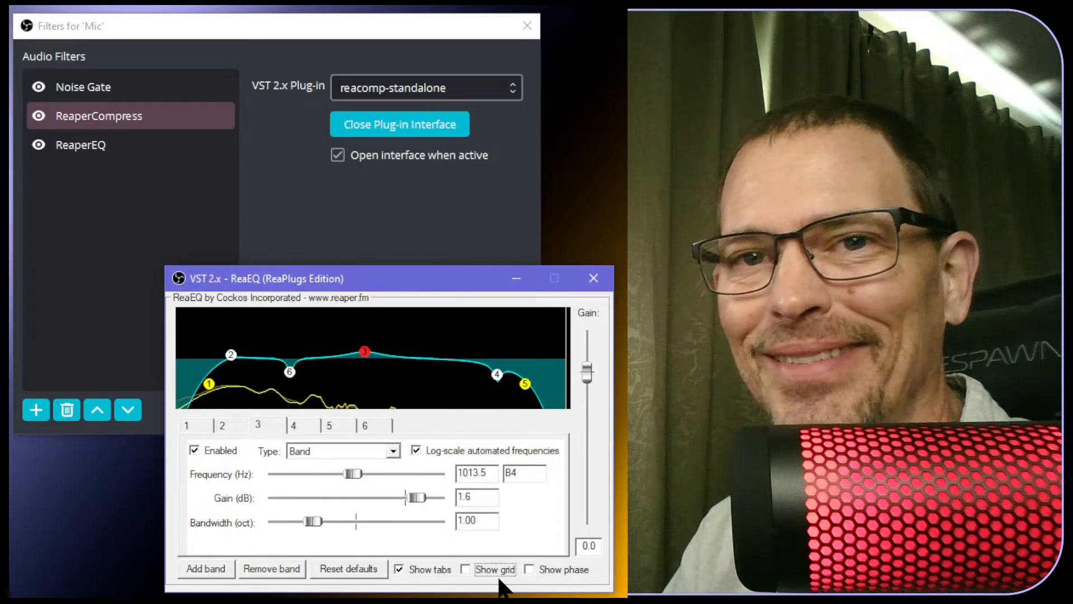
mouse_move(364, 353)
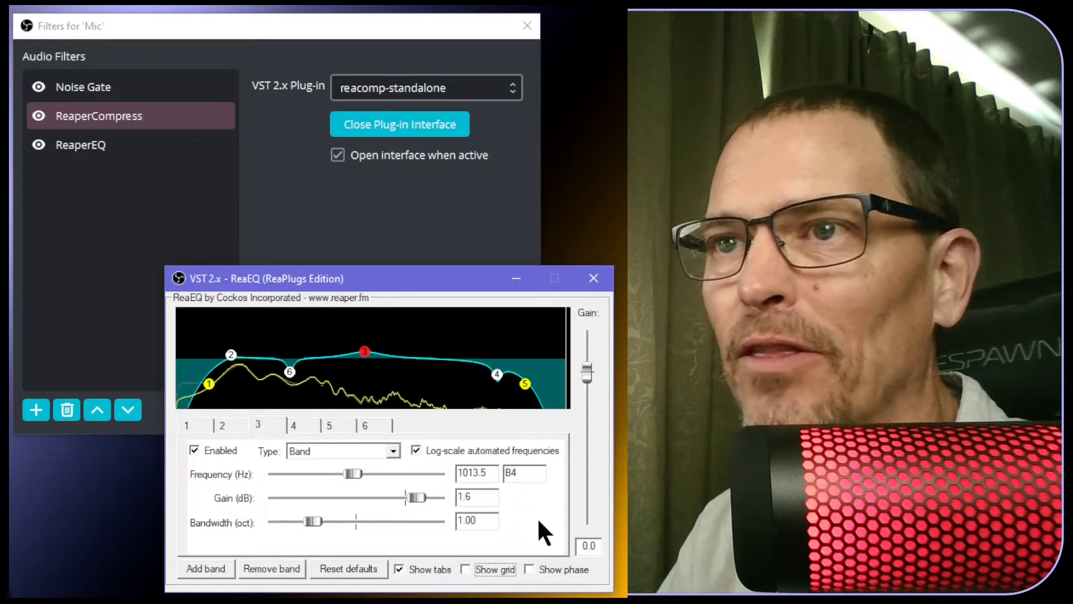
Enter 0.50 as band 3's bandwidth and 2.5 dB as its gain at 1013.5 Hz
click(271, 422)
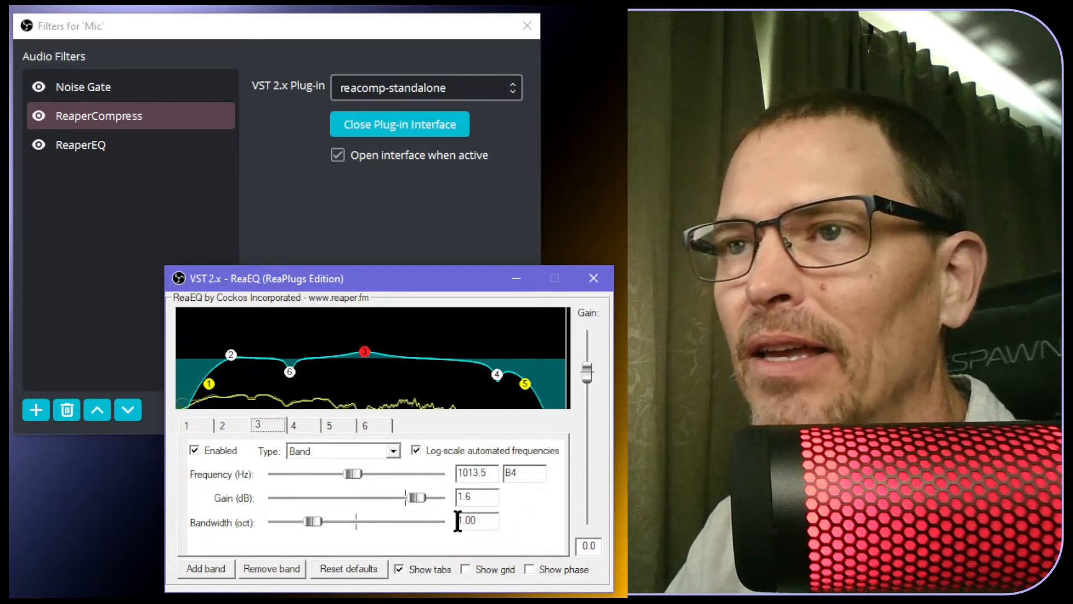
drag(465, 521, 486, 519)
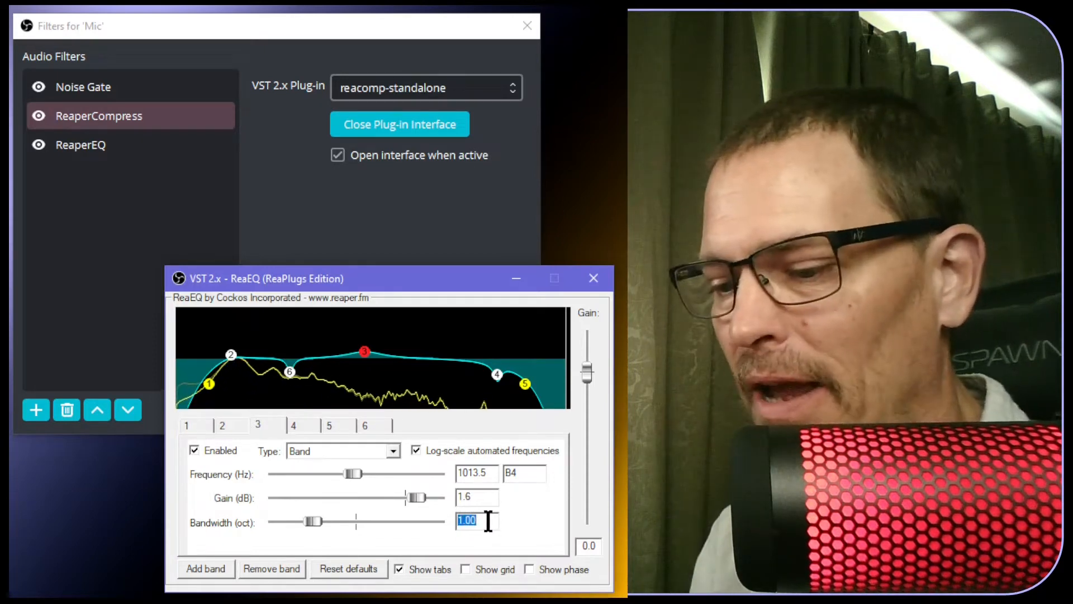
text(0.50)
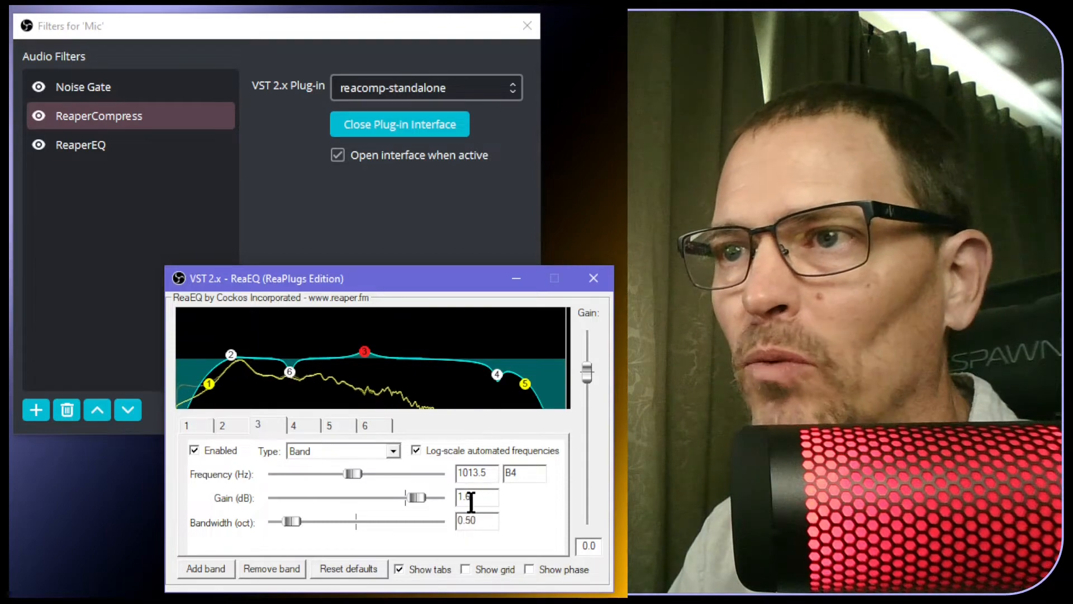
drag(471, 498, 451, 494)
text(2.5)
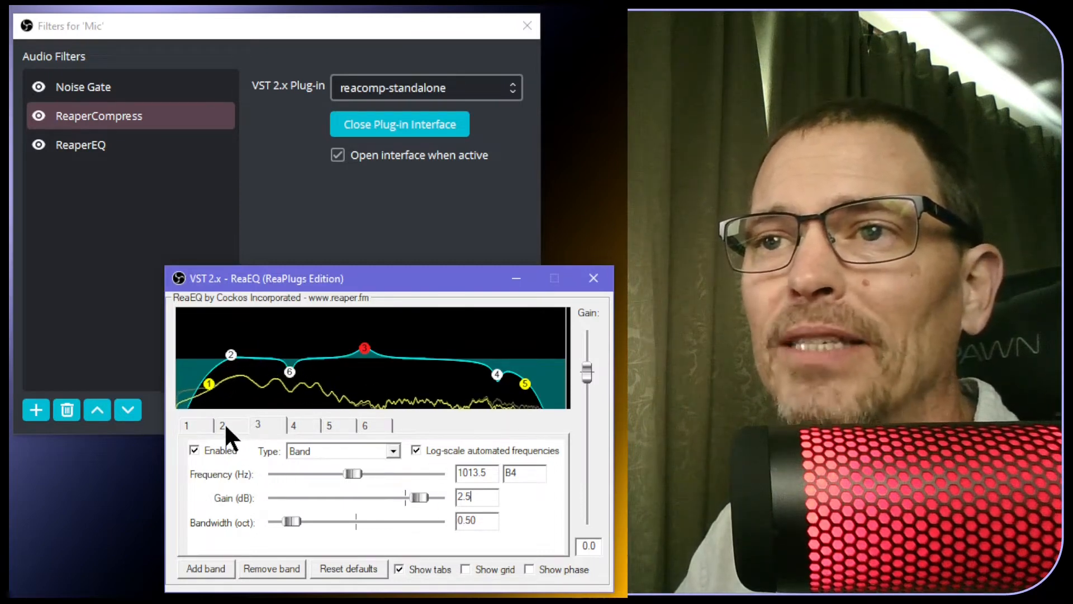
Lower the band 1 high-pass frequency from 60 Hz to 50 Hz
click(201, 425)
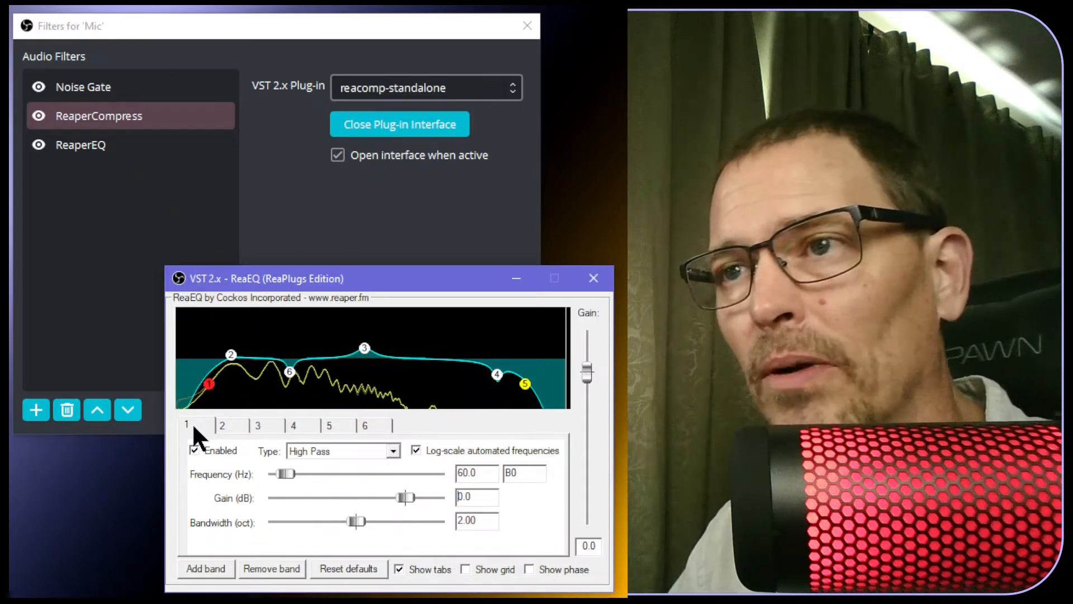
drag(463, 474, 456, 474)
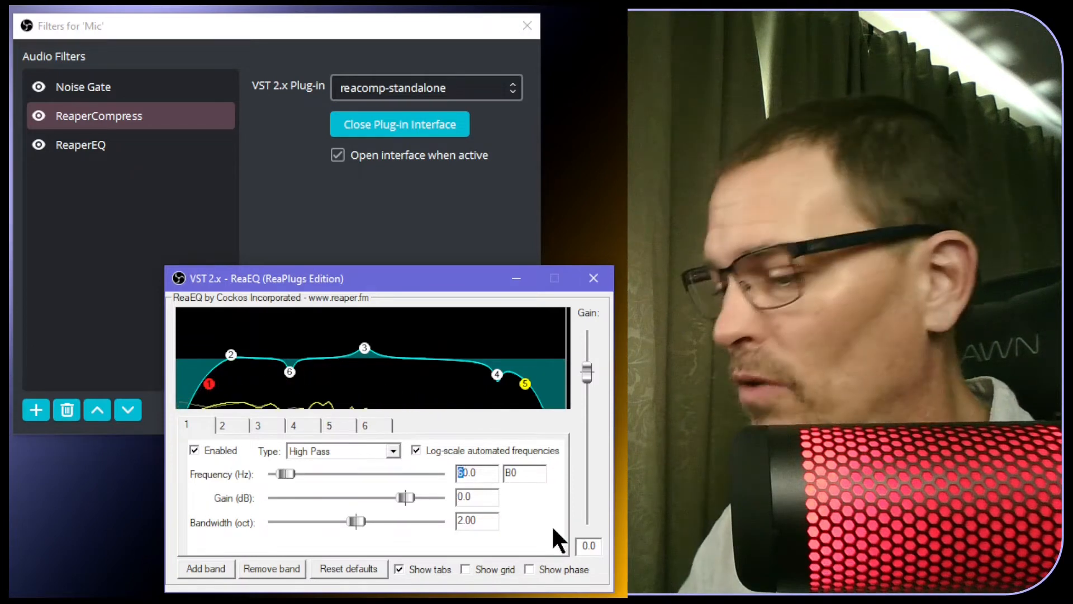
text(5)
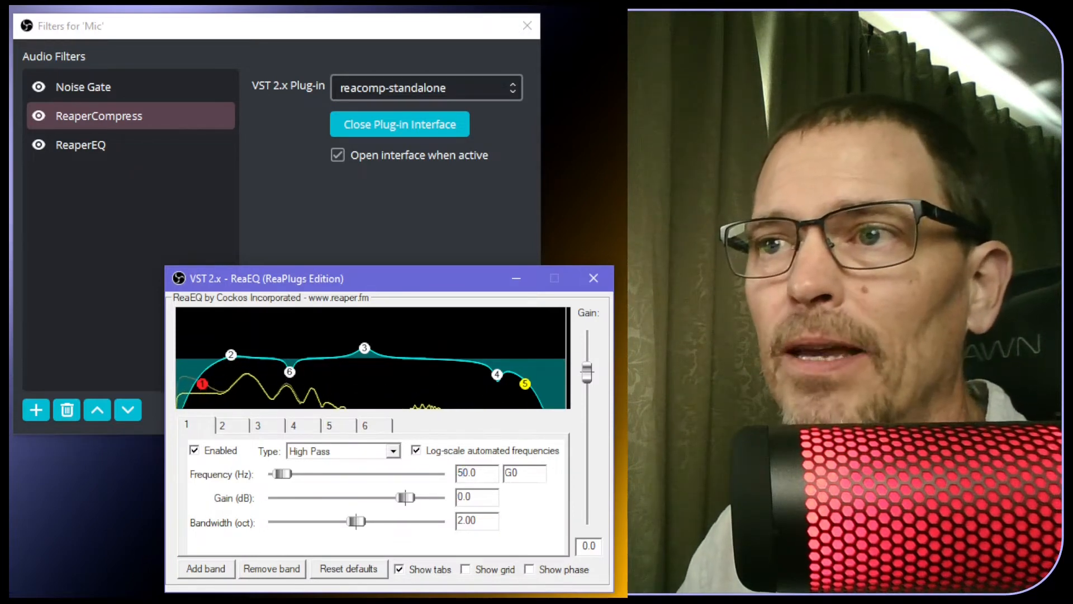
Give band 2 at 100 Hz a 0.70-octave bandwidth and 1.5 dB gain
click(226, 424)
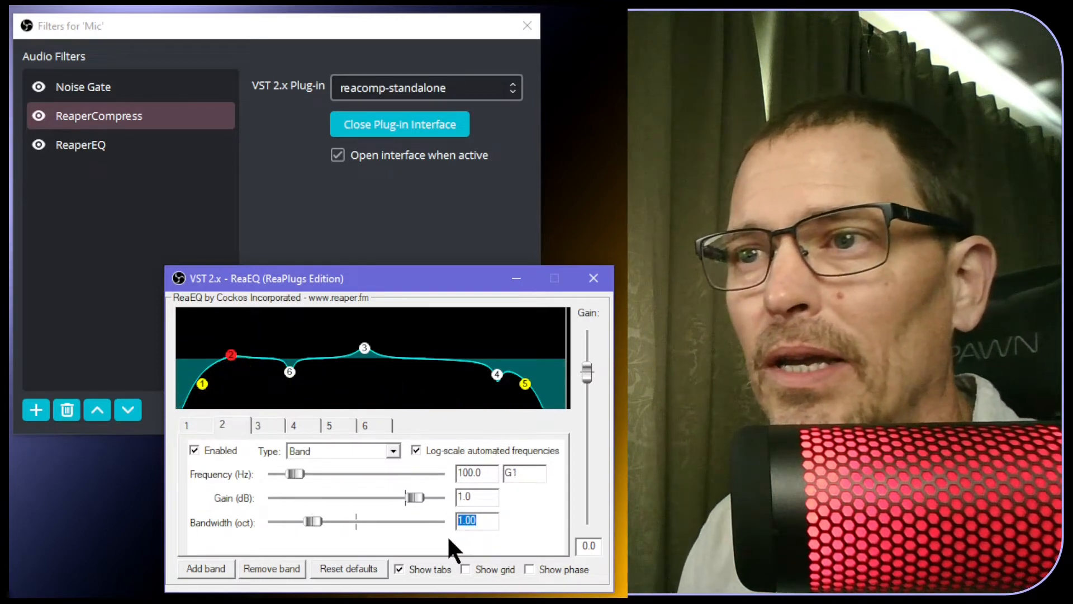
text(0.70)
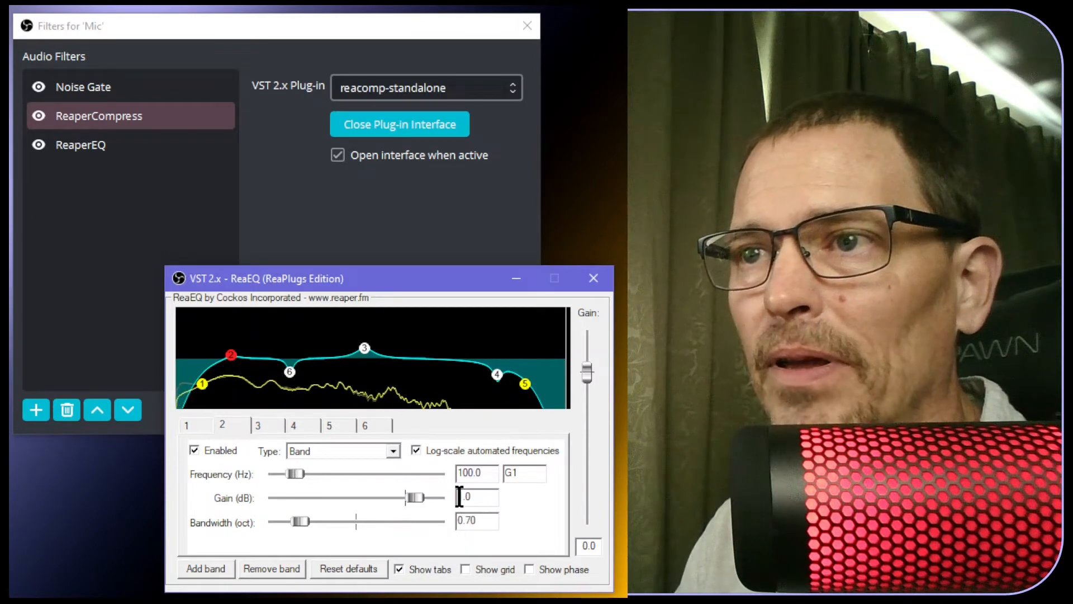
key(shift+Right)
key(shift+Right)
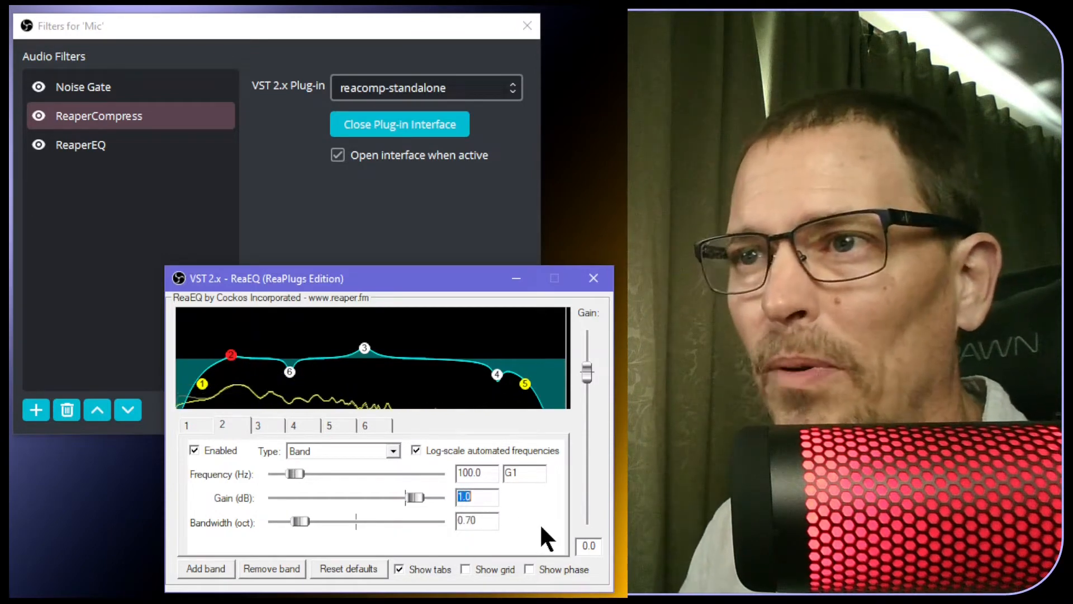
text(1.5)
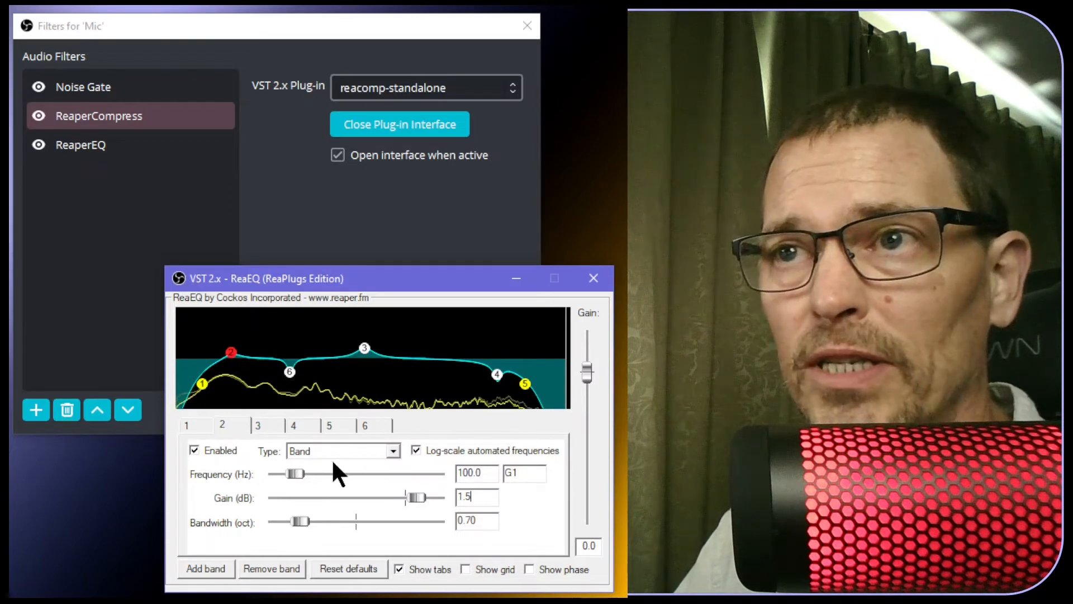
mouse_move(291, 374)
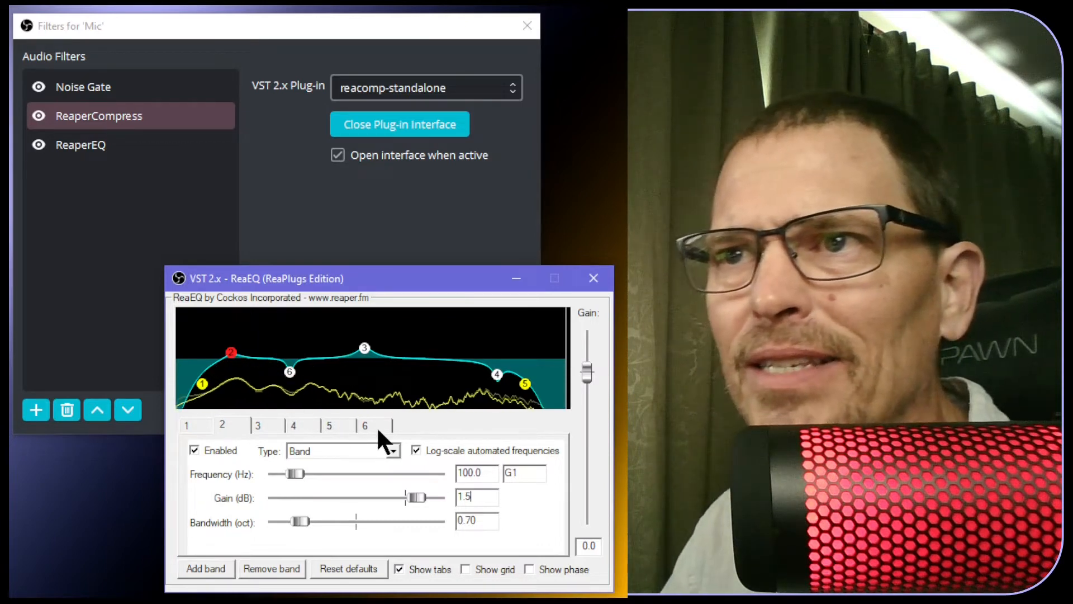
Review the ReaEQ settings of bands 6, 1, 4 and 5, ending back on band 6
click(373, 426)
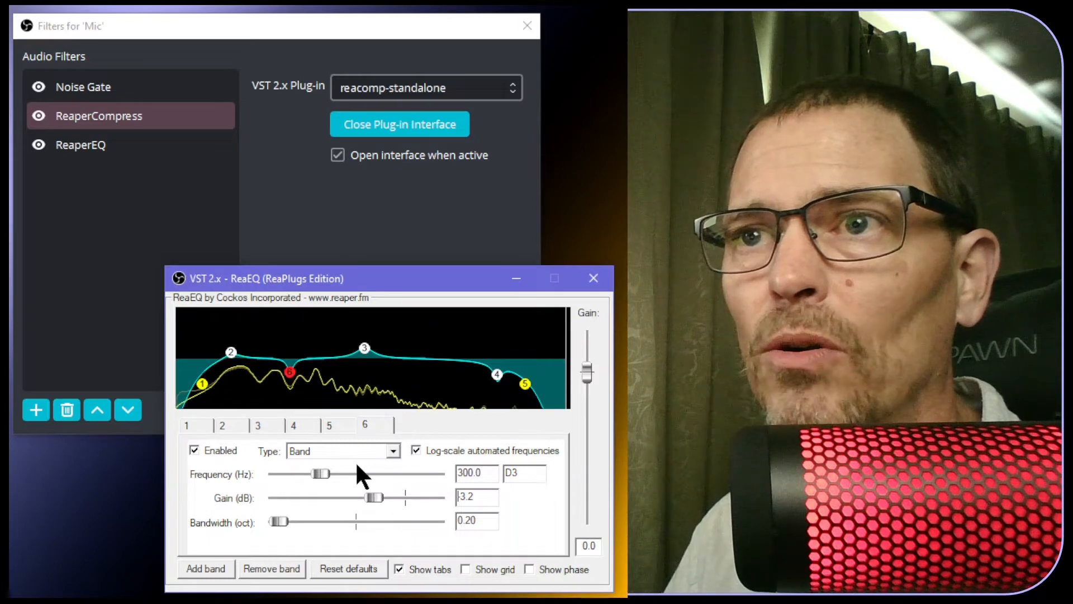
click(201, 428)
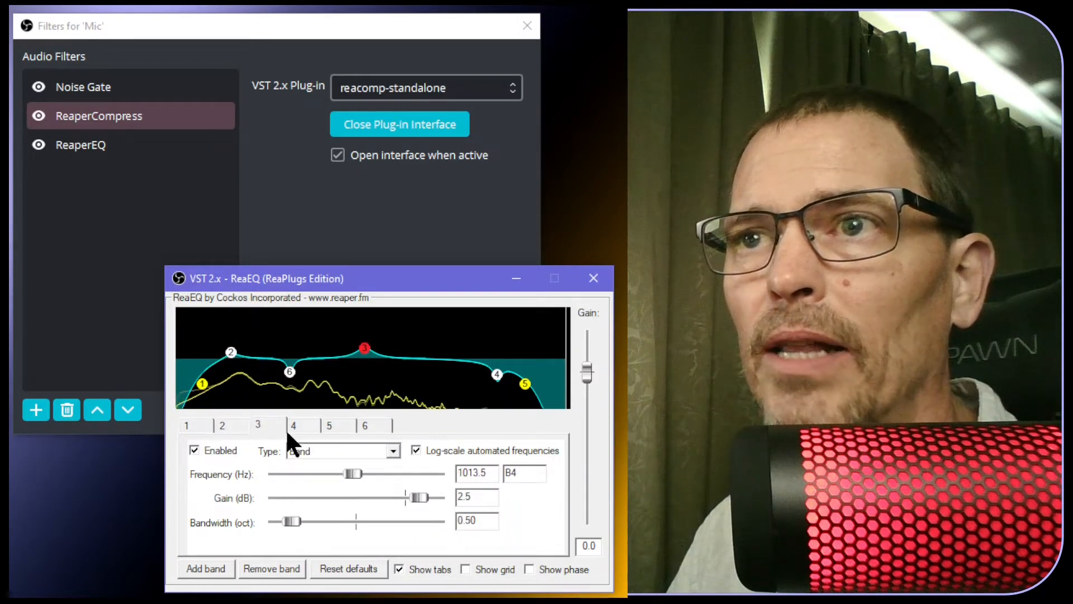
click(305, 425)
click(345, 424)
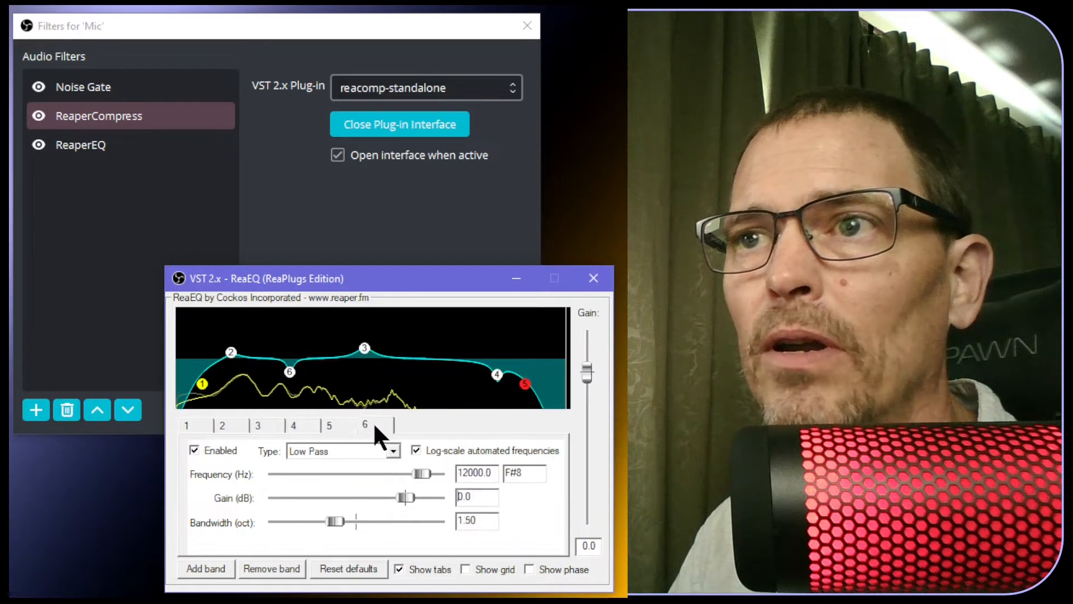
click(374, 424)
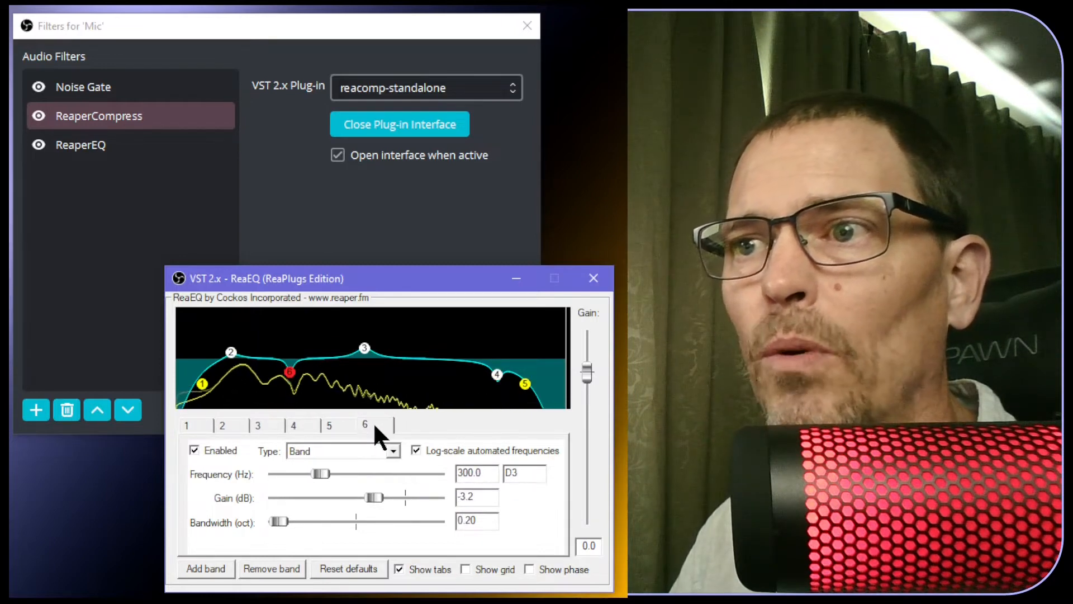
Turn on the ReaEQ graph's grid lines, and briefly show then hide the phase curve
click(466, 569)
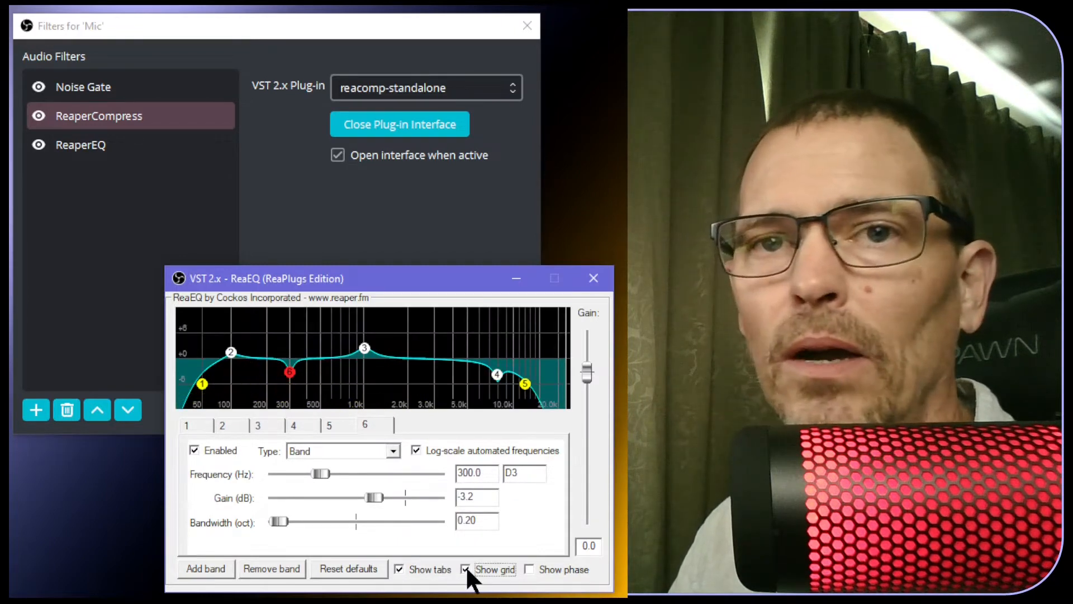
click(376, 421)
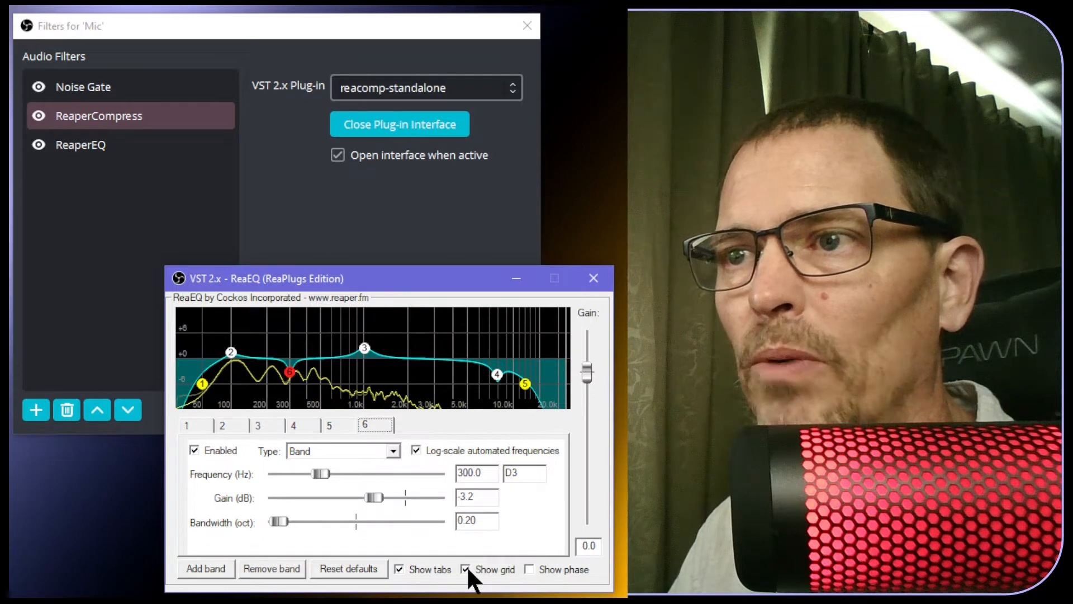
click(529, 569)
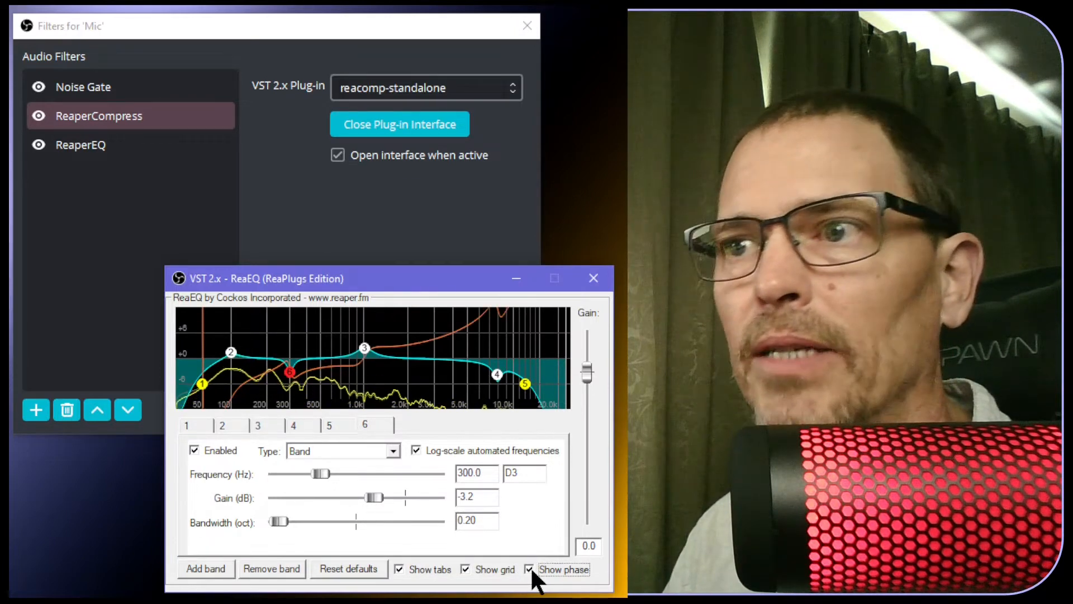
click(530, 569)
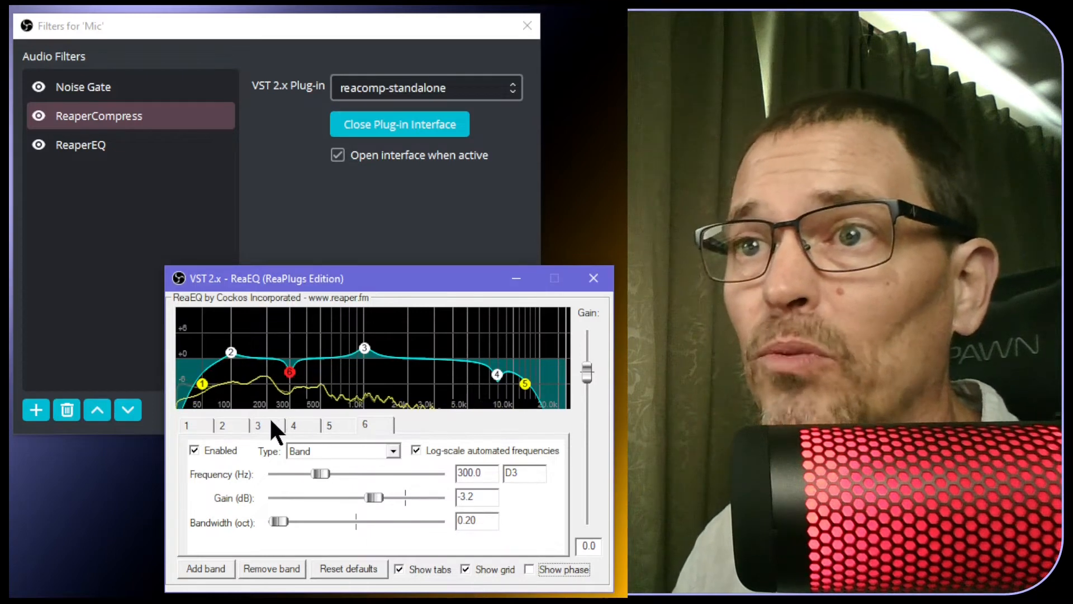
On ReaEQ band 3, begin changing the frequency toward 1400 Hz and the bandwidth toward 0.80 octave
click(269, 424)
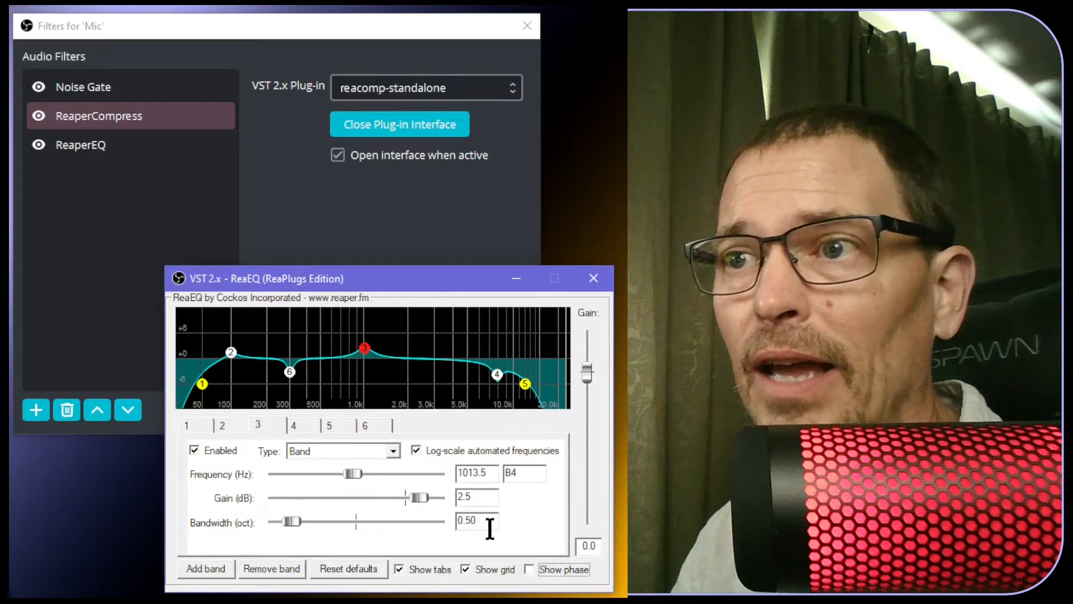
drag(486, 521, 447, 536)
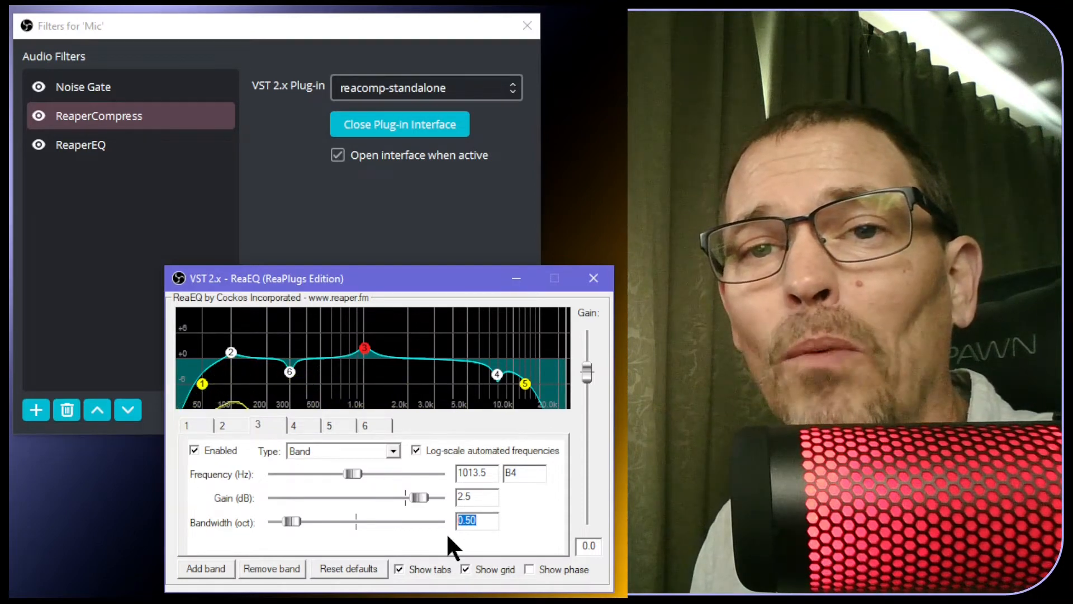
click(464, 473)
key(Tab)
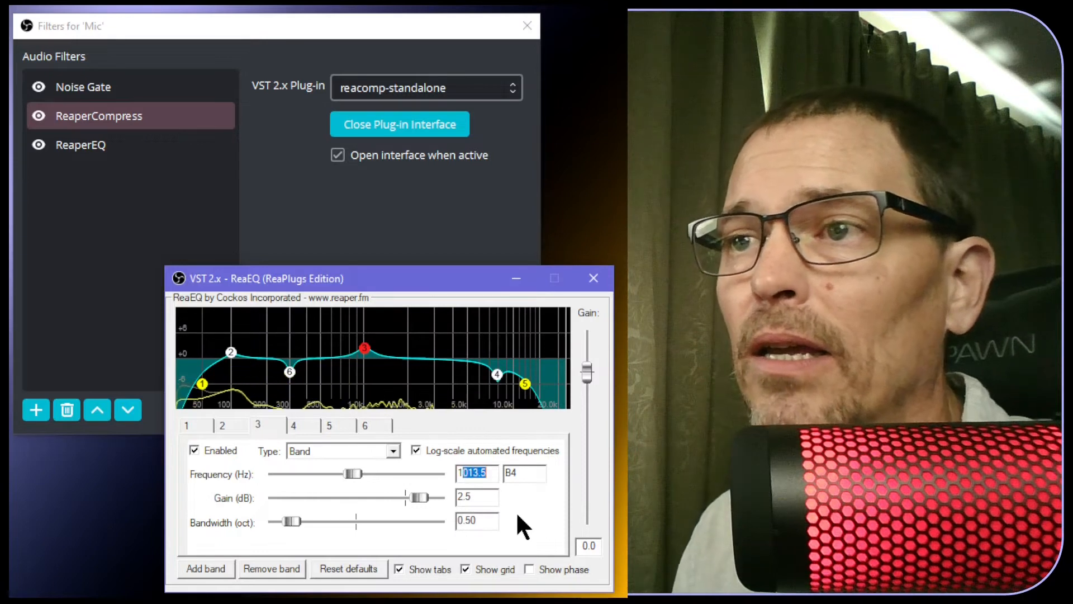
text(110)
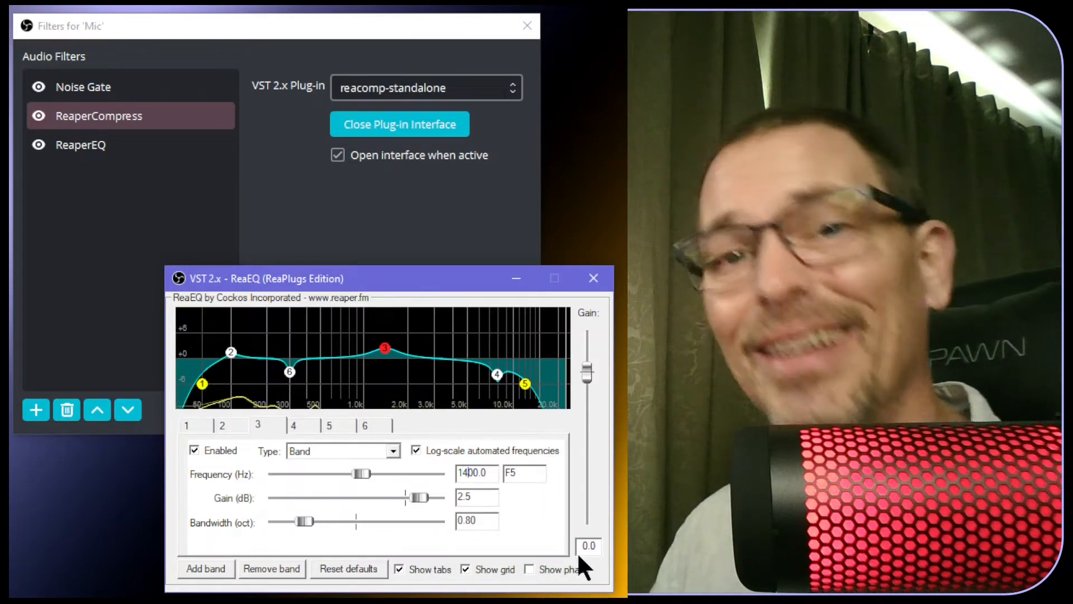
click(431, 293)
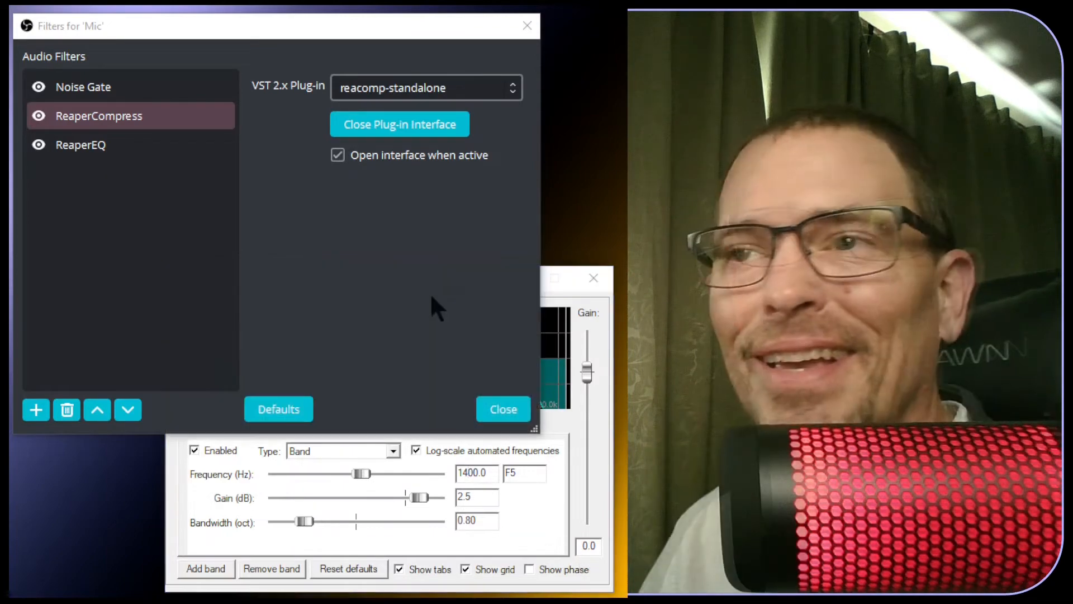
click(528, 586)
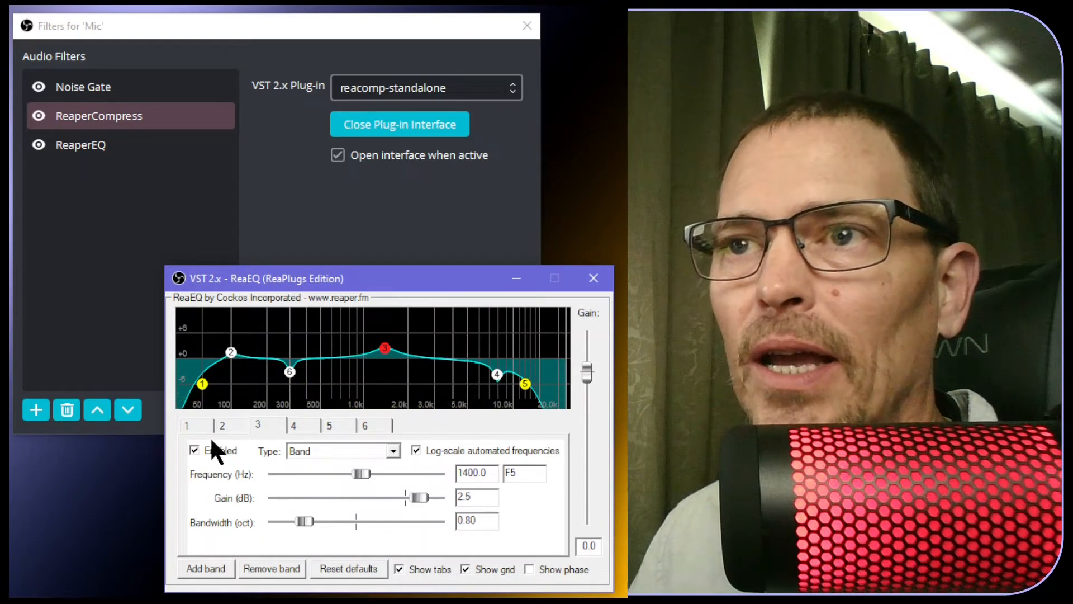
click(189, 424)
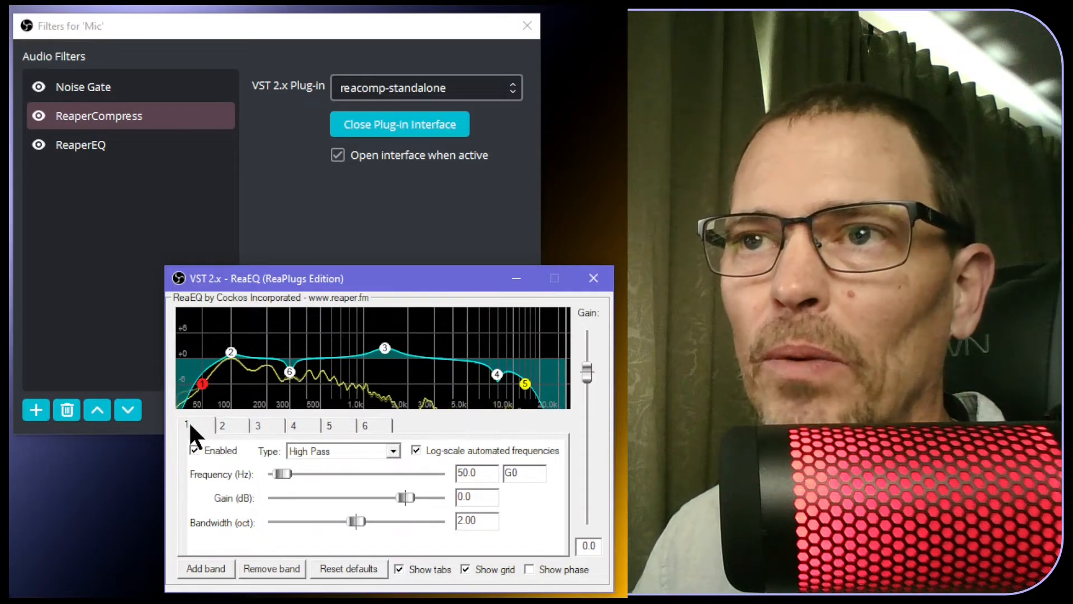
click(231, 352)
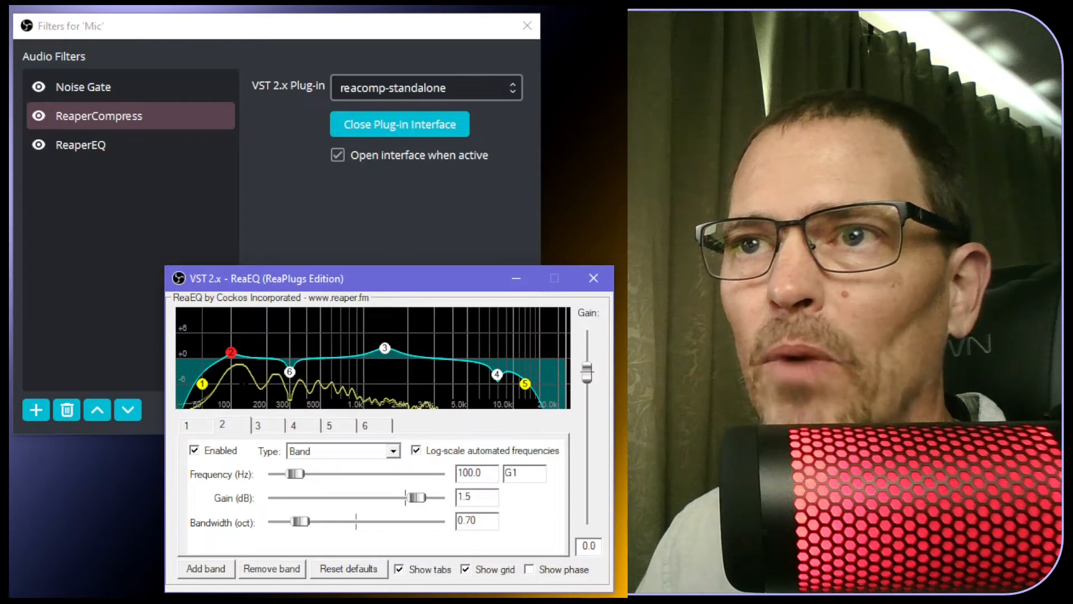
Retune ReaEQ band 2 to 120 Hz and enter a 1.00-octave bandwidth
mouse_move(232, 364)
drag(230, 353, 239, 353)
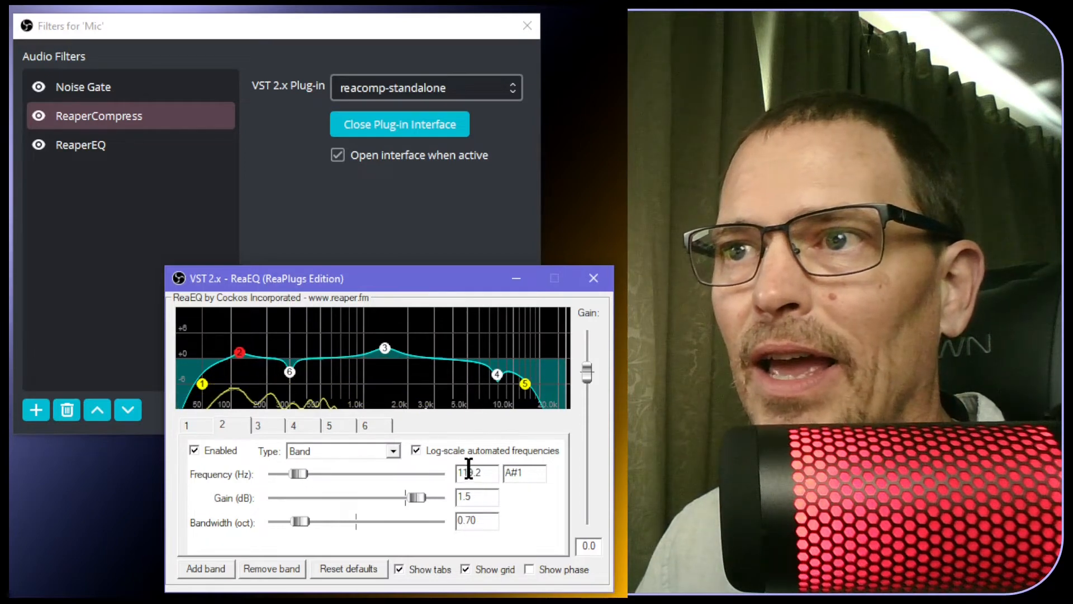
drag(463, 472, 475, 473)
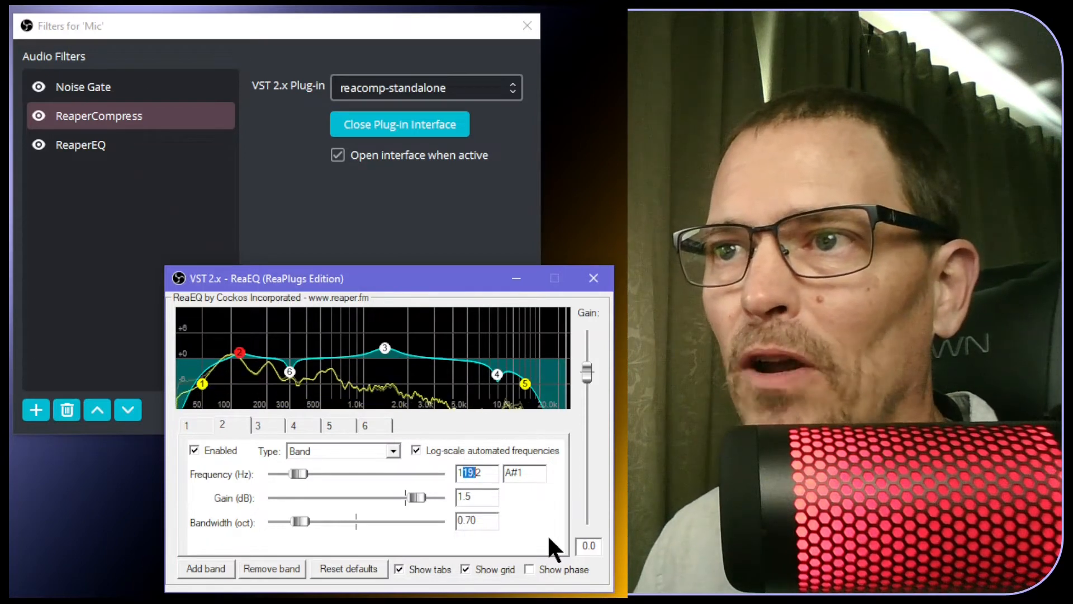
text(20)
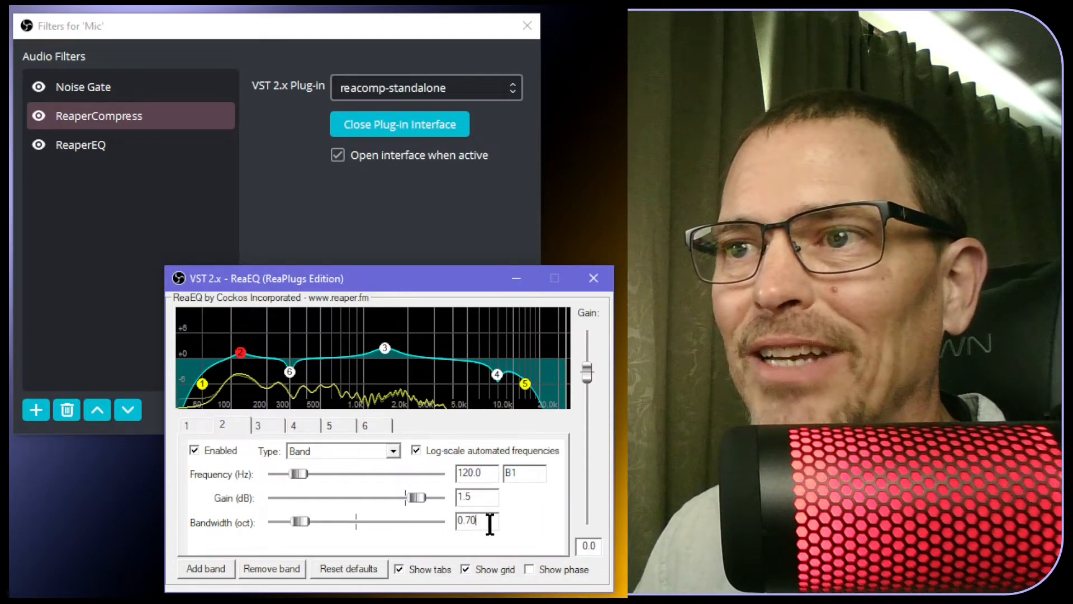
click(461, 521)
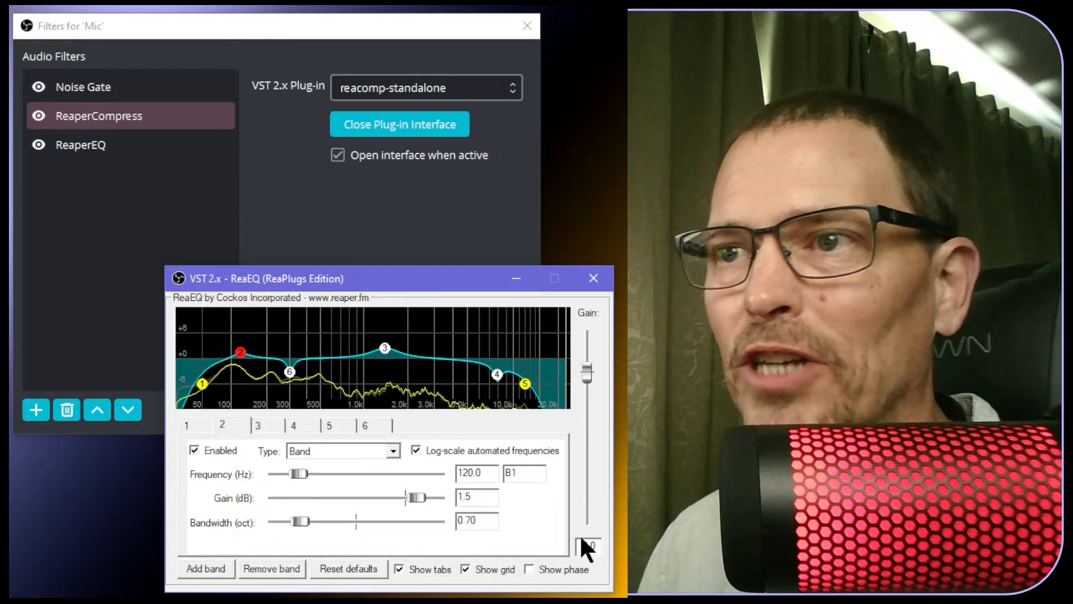
drag(496, 522, 415, 519)
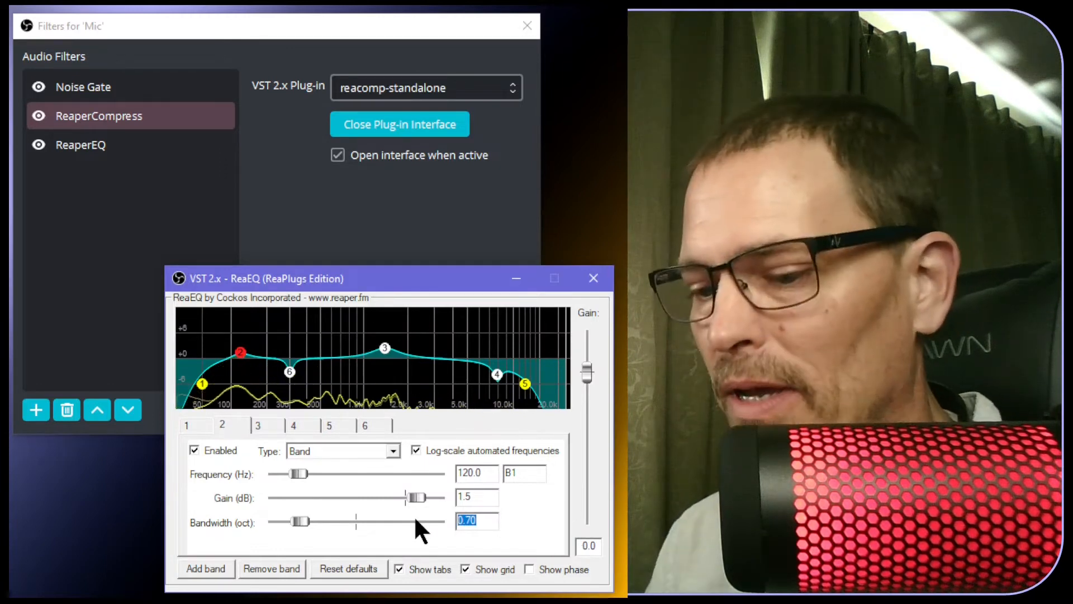
text(1.00)
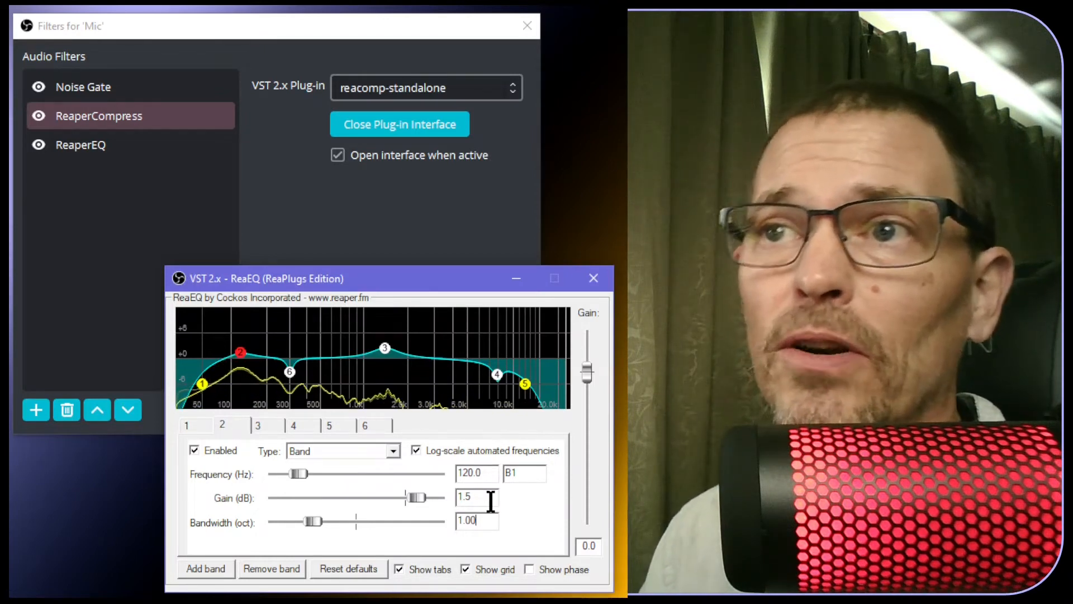
Change ReaEQ band 6 to a -2.2 dB cut at 400 Hz
click(362, 425)
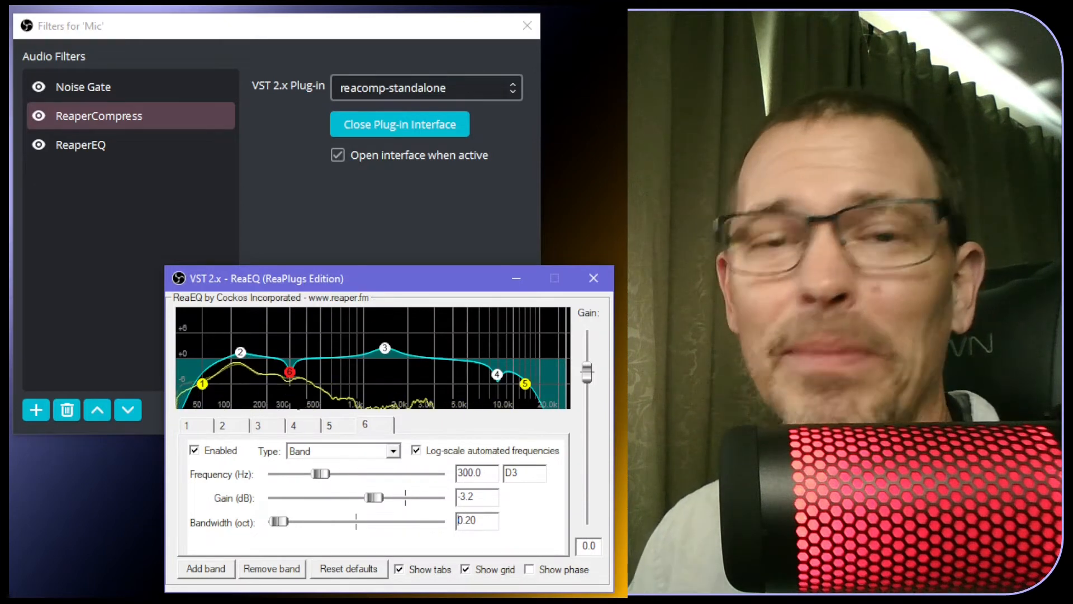
double_click(462, 496)
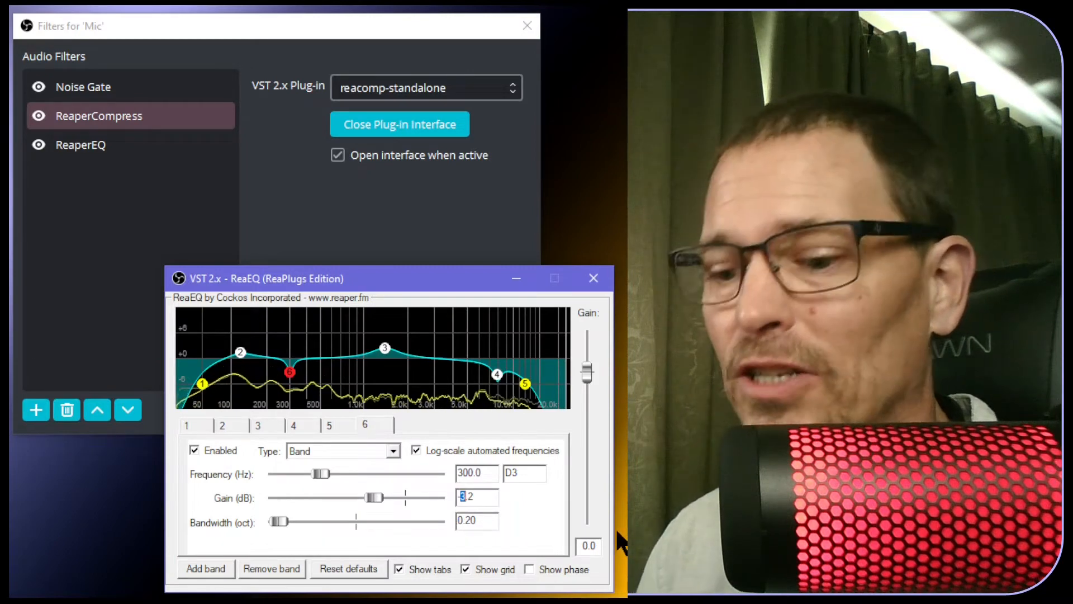
text(2)
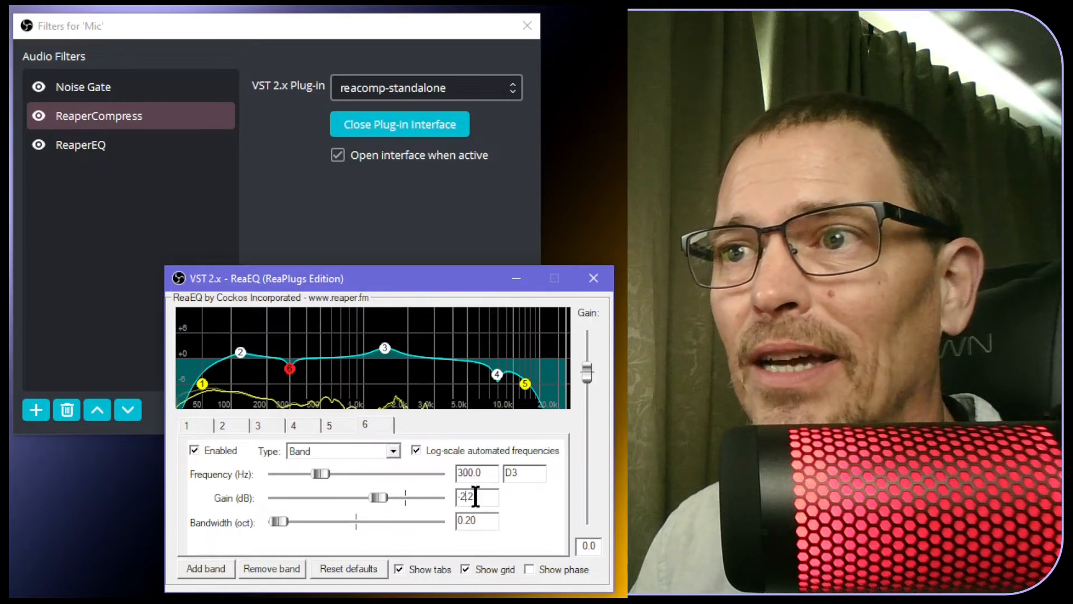
drag(464, 473, 459, 472)
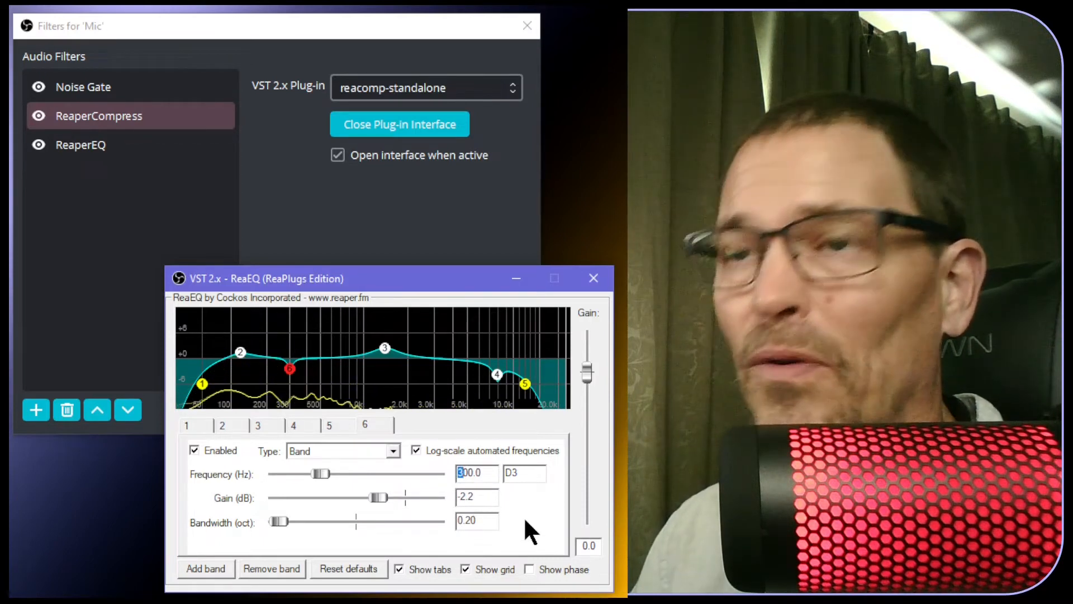
text(4)
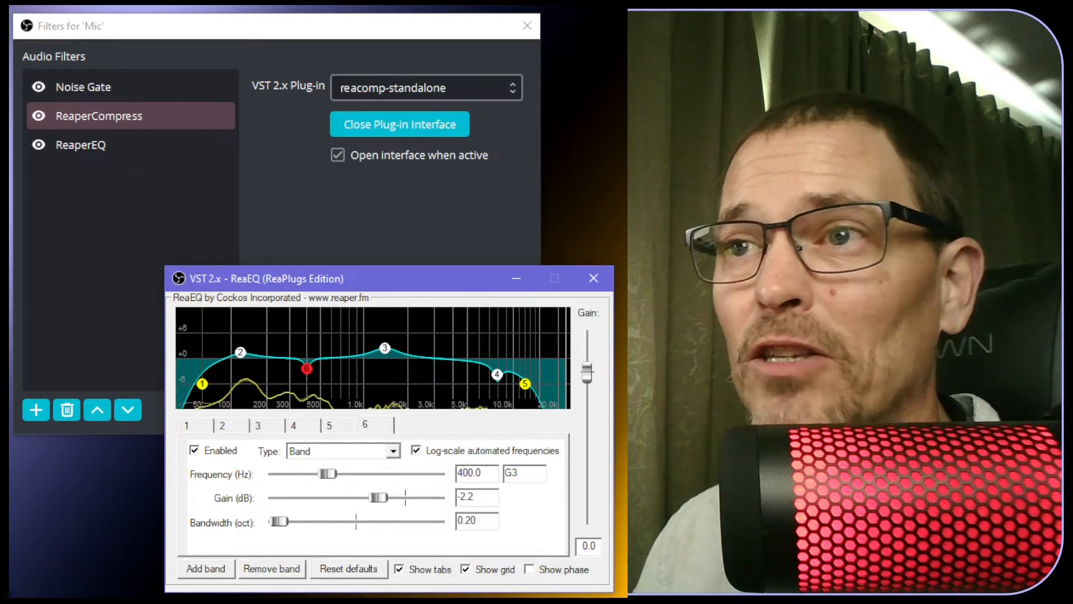
click(261, 427)
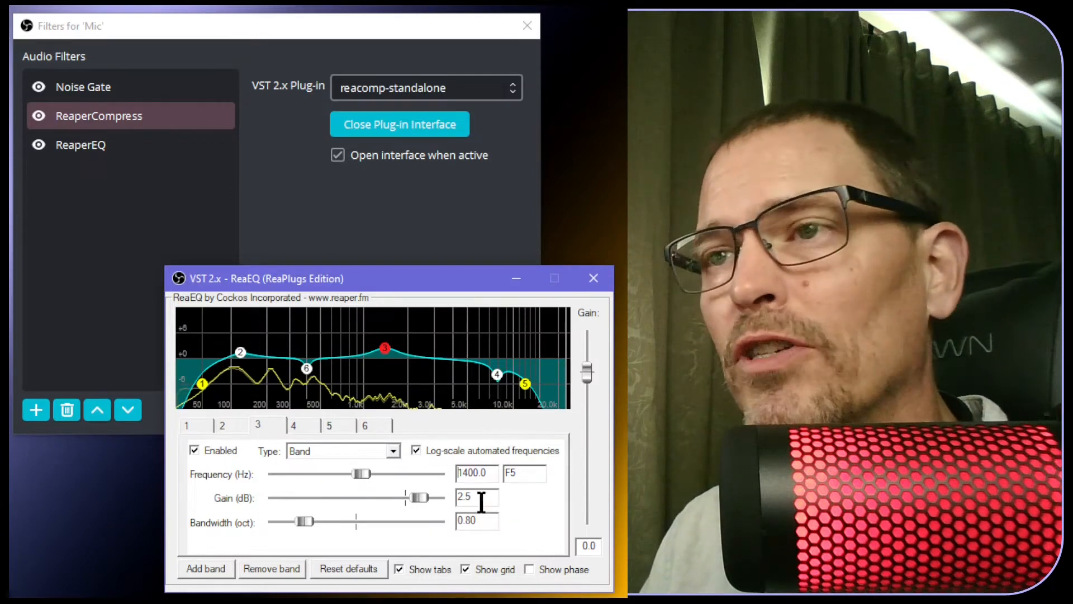
Lower ReaEQ band 3's frequency to 1300 Hz
drag(464, 473, 468, 473)
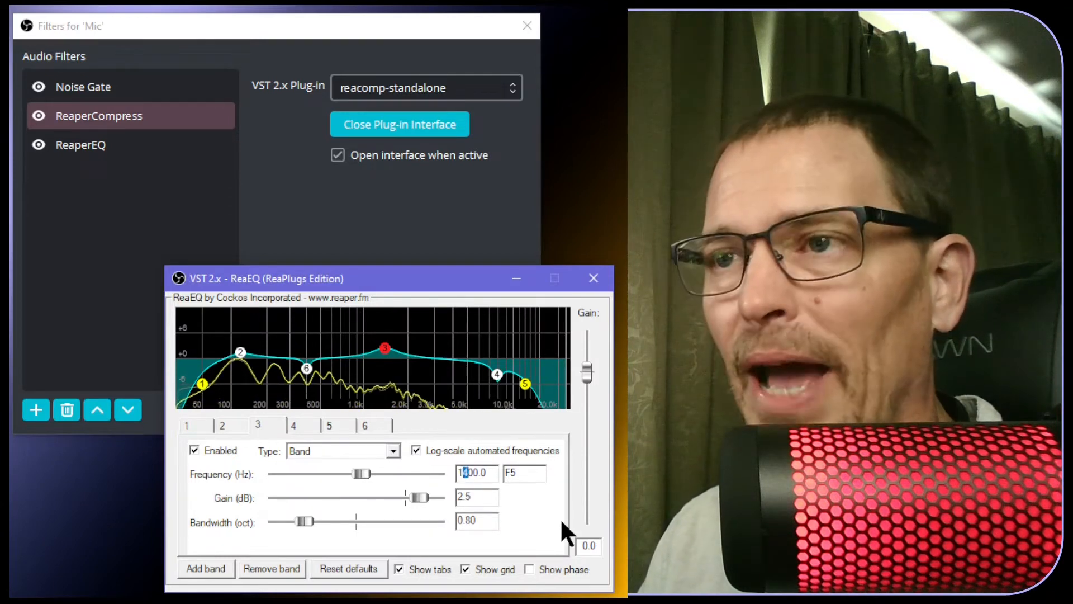
text(3)
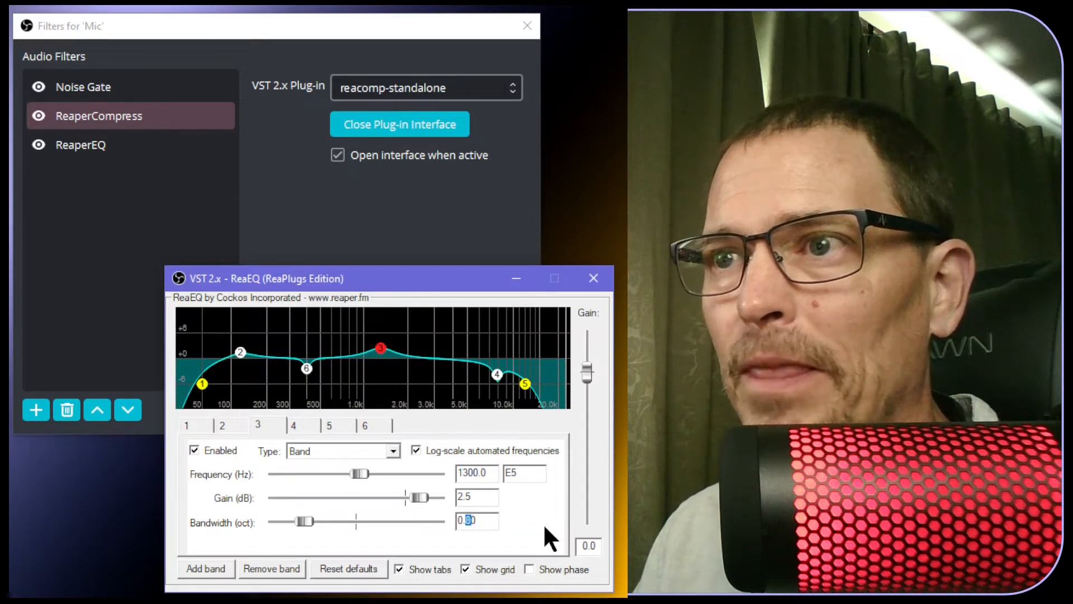
text(5)
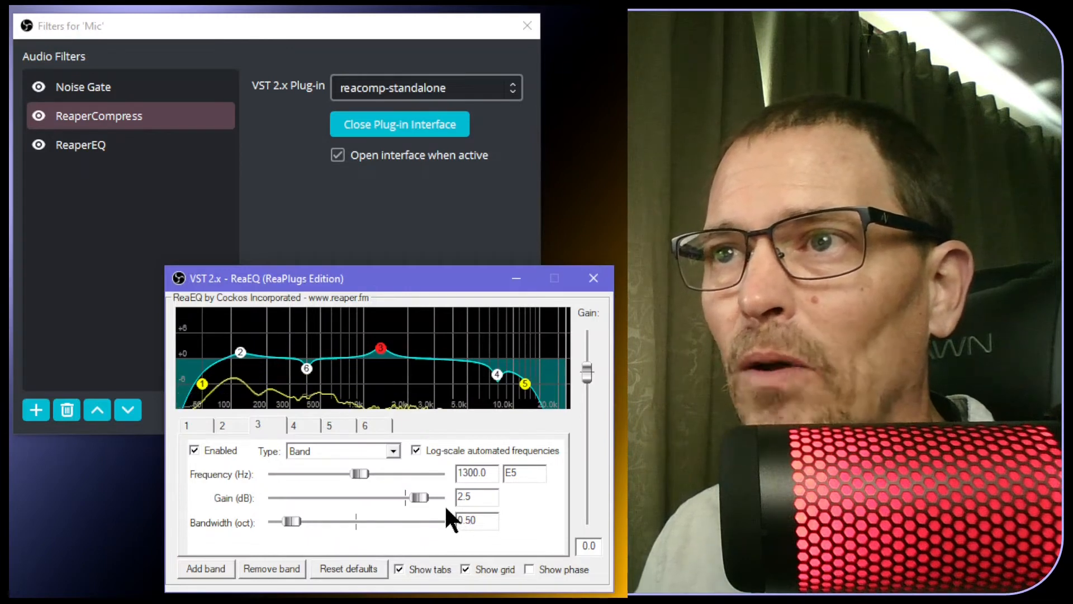
click(302, 426)
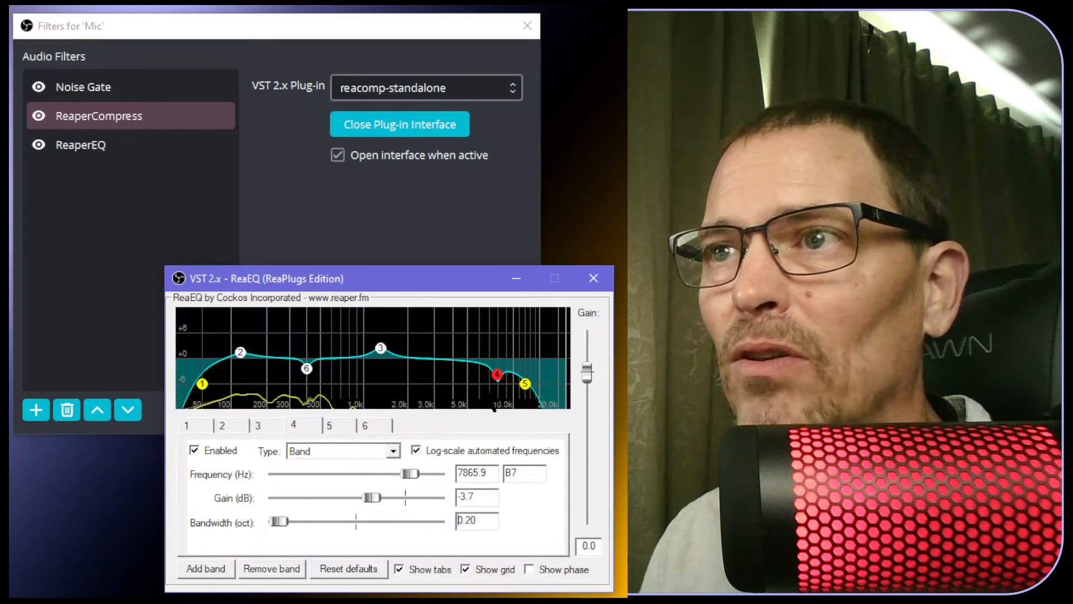
mouse_move(495, 377)
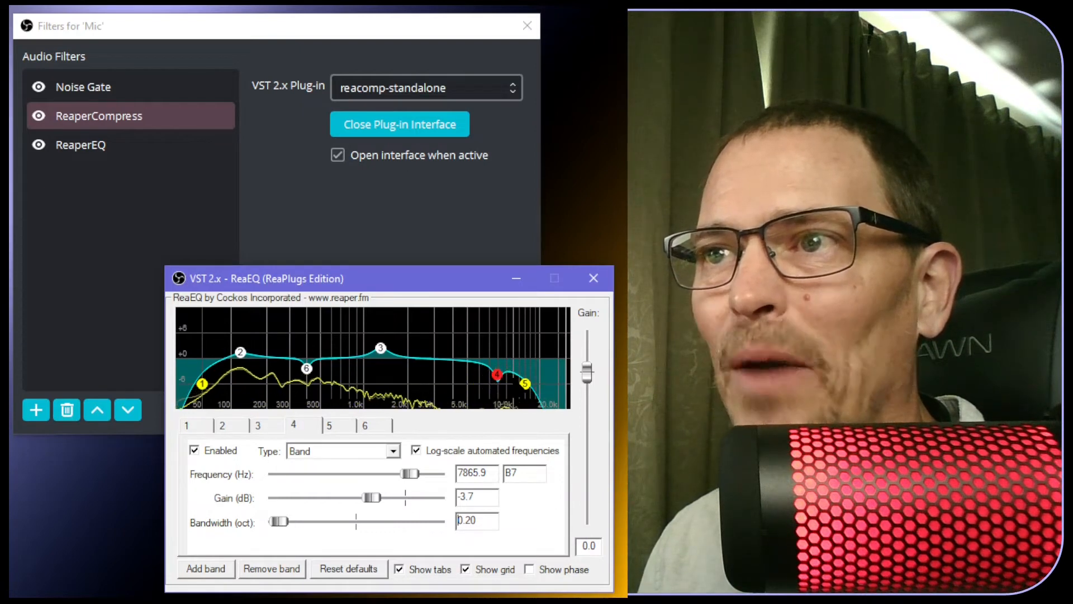
click(291, 425)
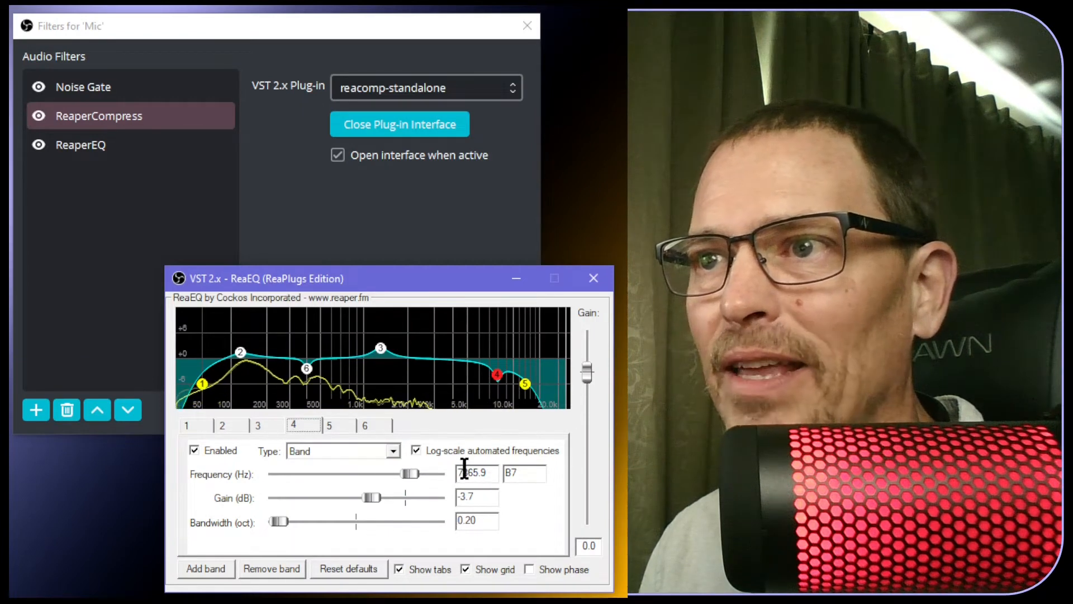
Move ReaEQ band 4 to 7000 Hz and widen its bandwidth from 0.20 to 0.50 octave
drag(463, 473, 487, 472)
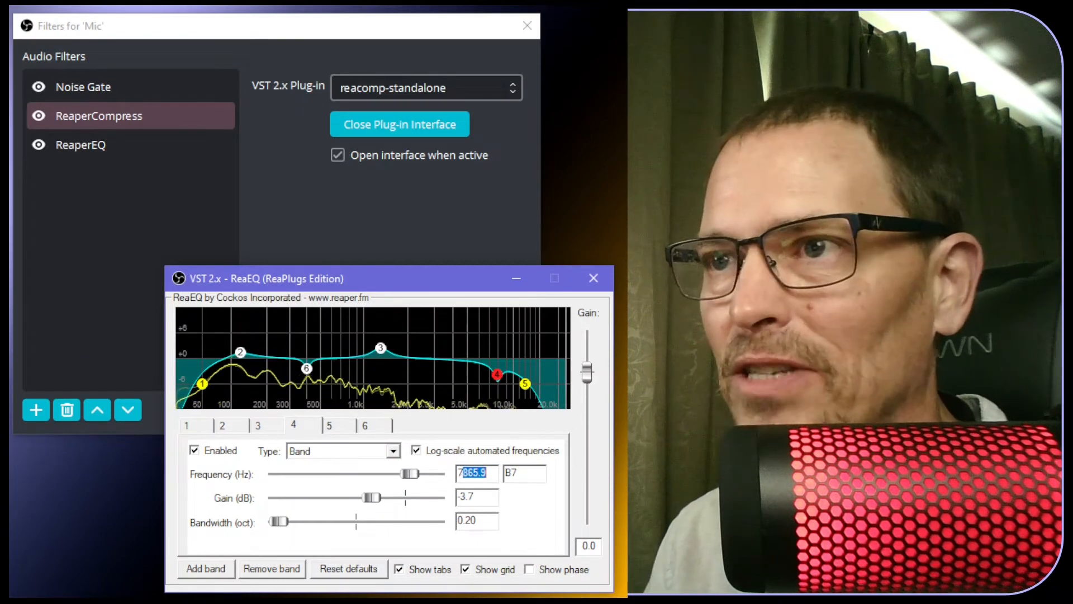
text(000)
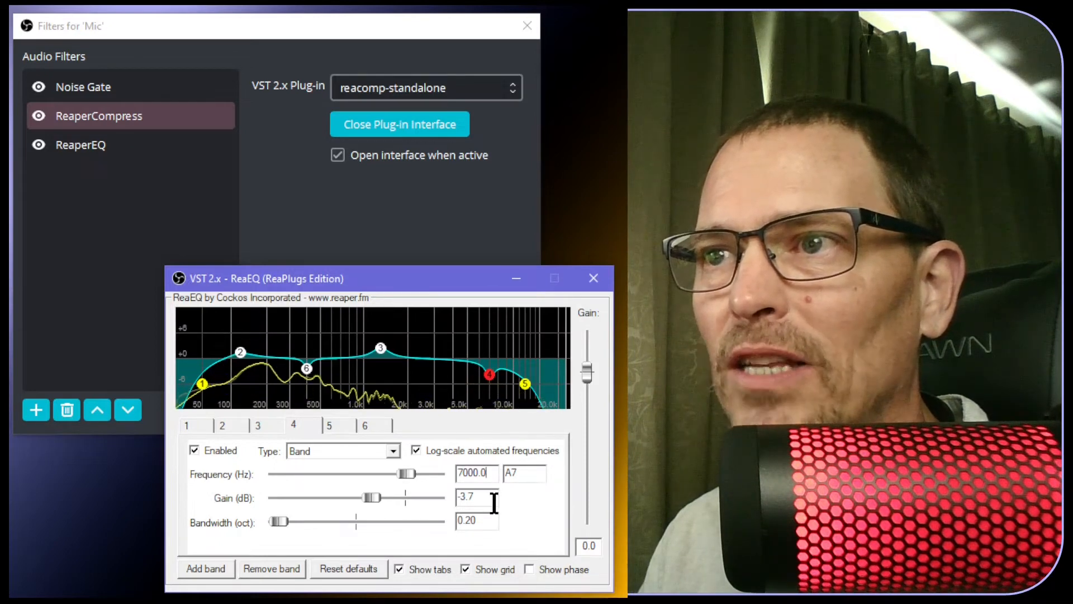
click(468, 521)
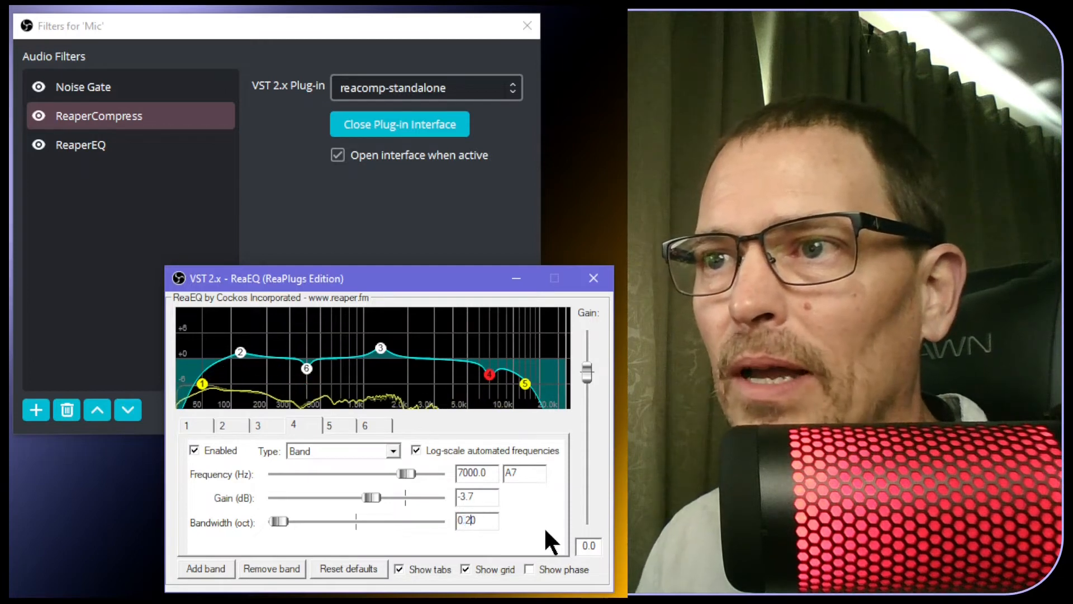
key(BackSpace)
text(5)
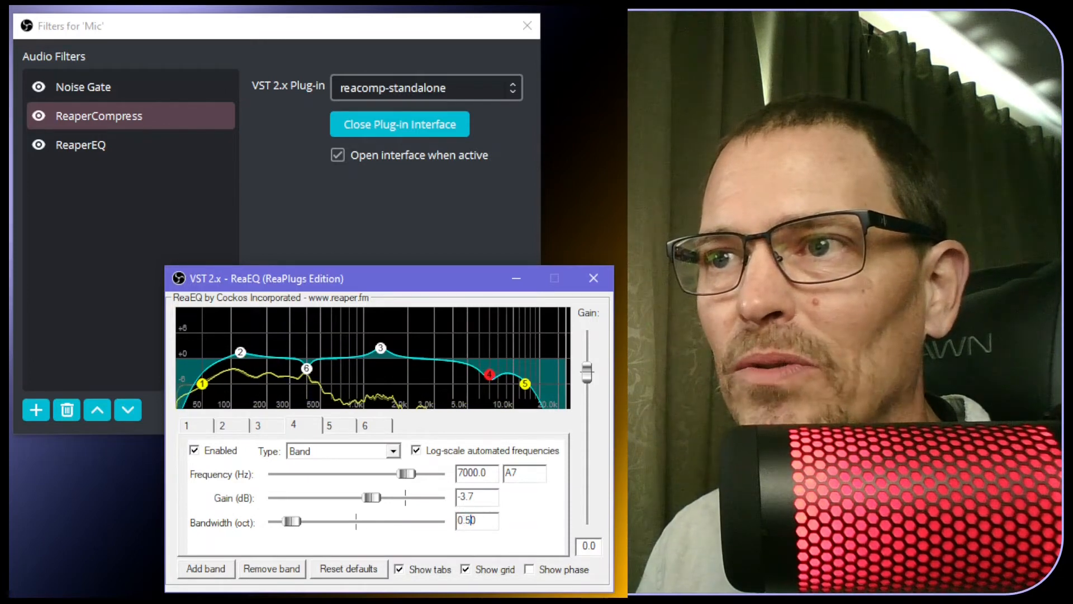
mouse_move(499, 378)
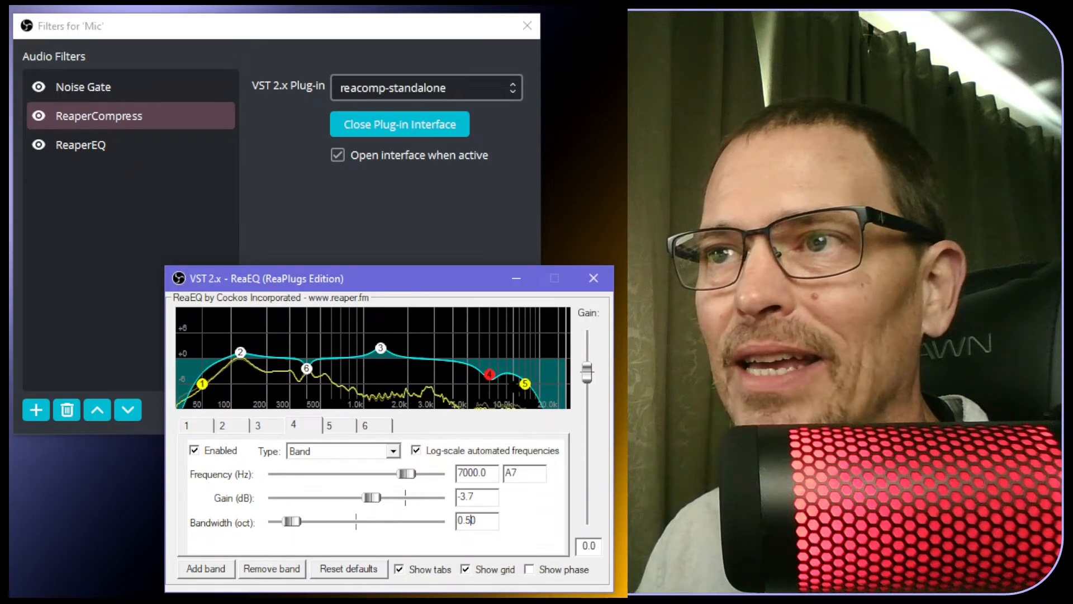
mouse_move(530, 407)
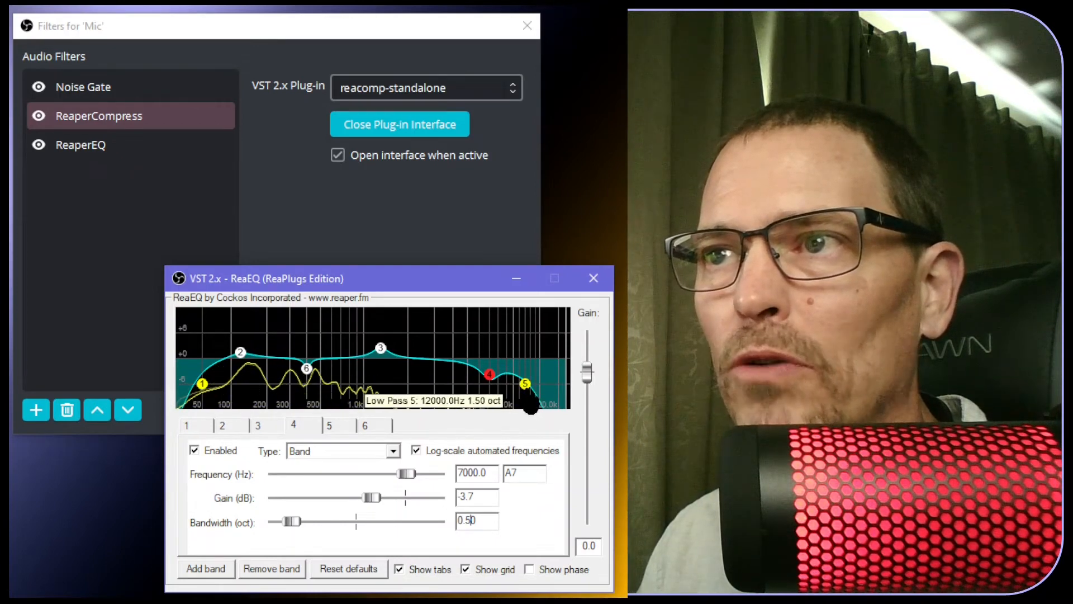
Edit the band 5 low pass to a 1.00-octave bandwidth and a frequency near 12000 Hz
click(336, 422)
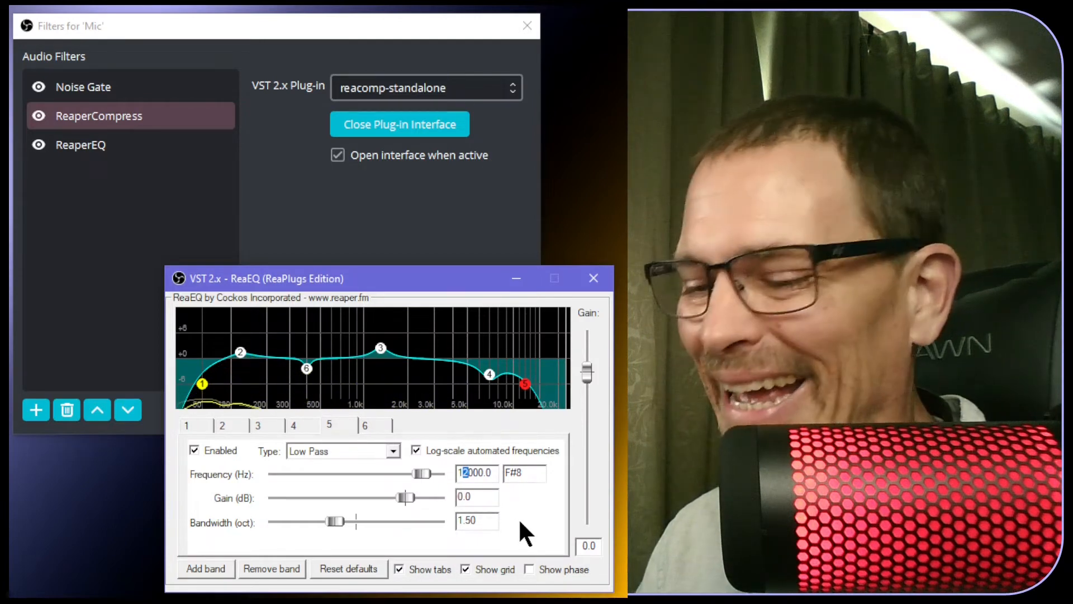
text(3)
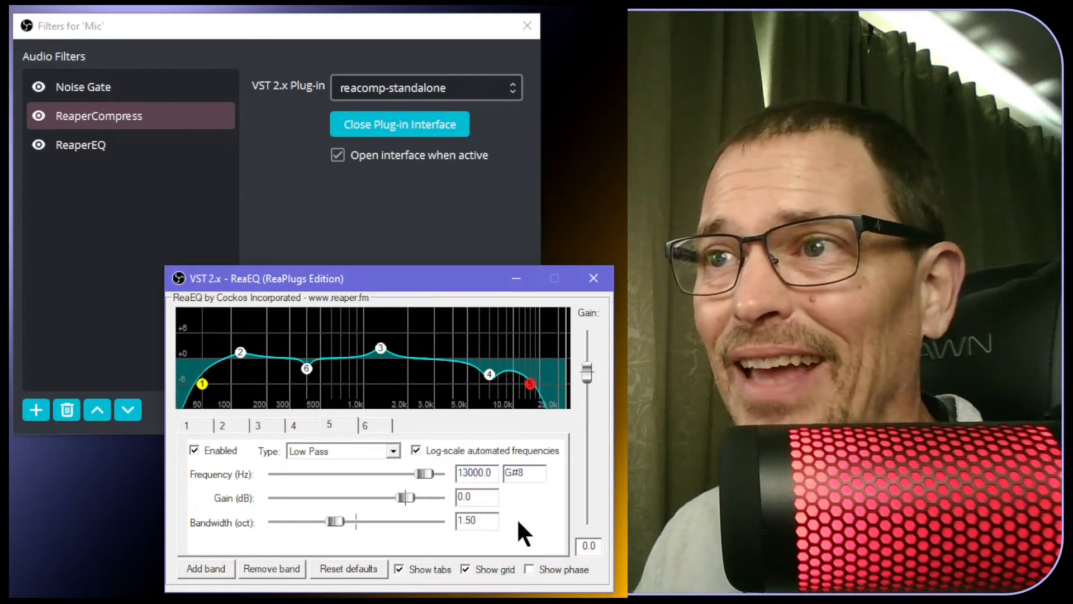
drag(460, 522, 473, 523)
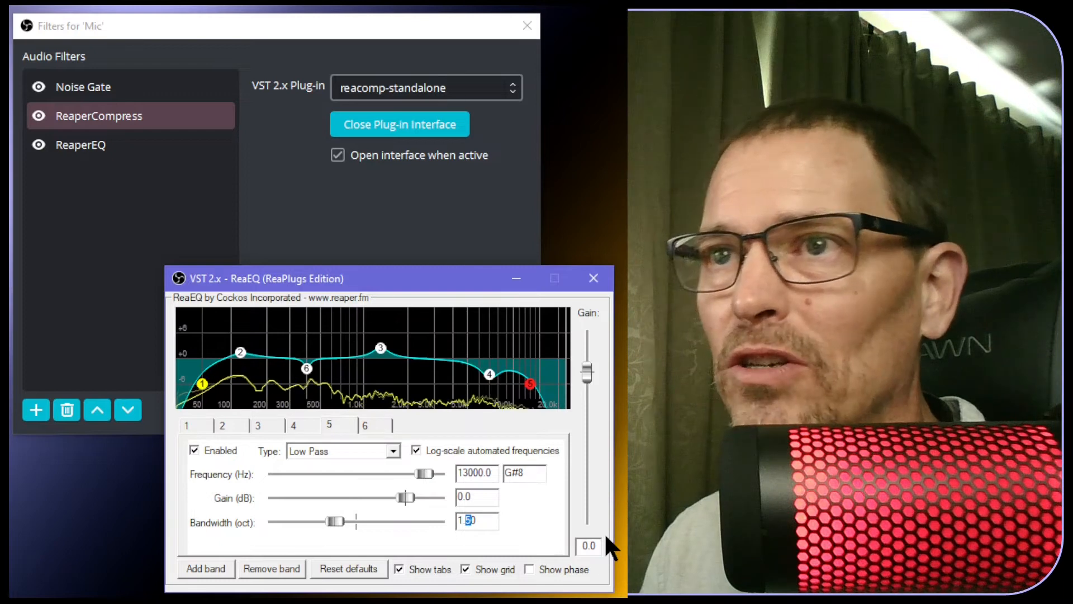
text(0)
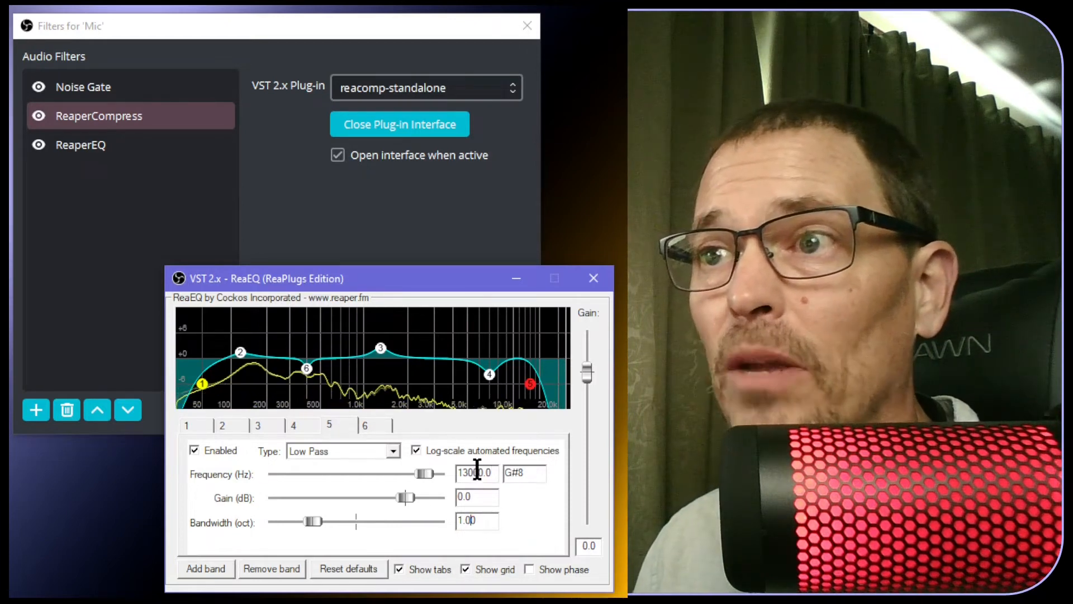
drag(463, 473, 470, 474)
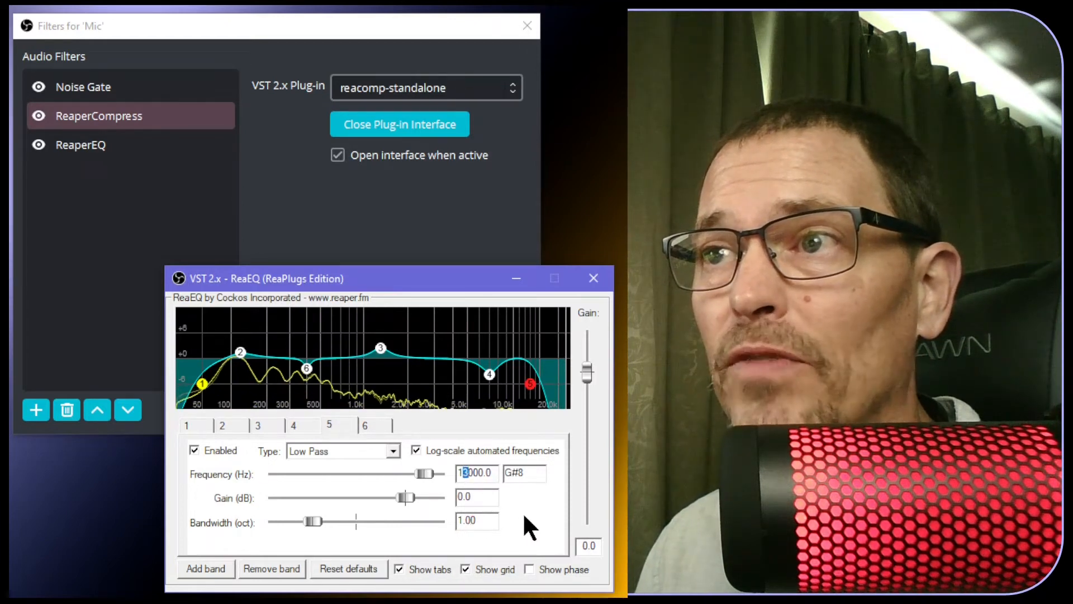
text(2)
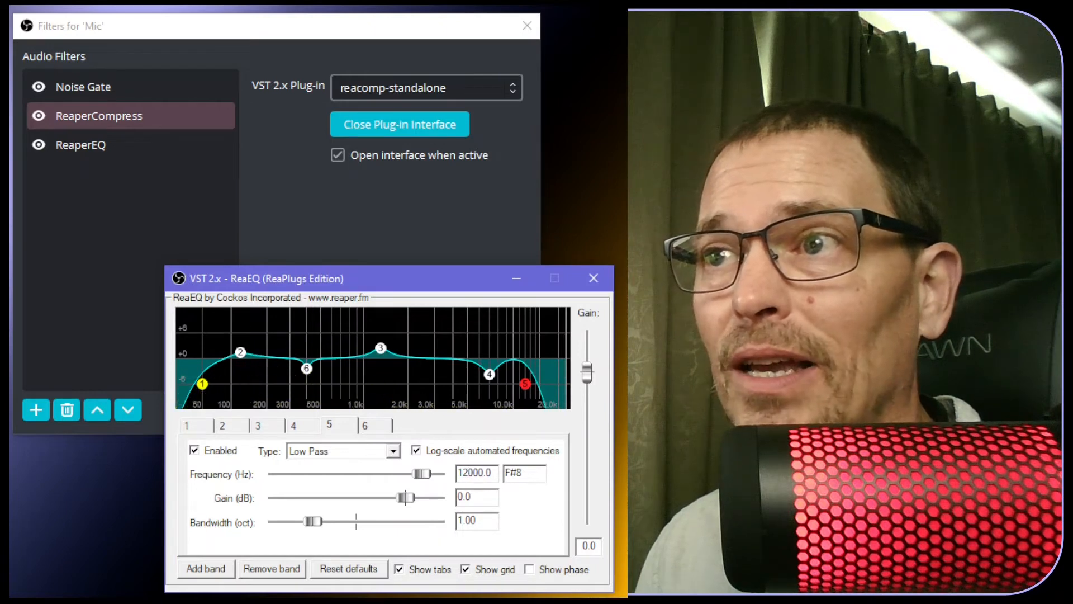
text(1)
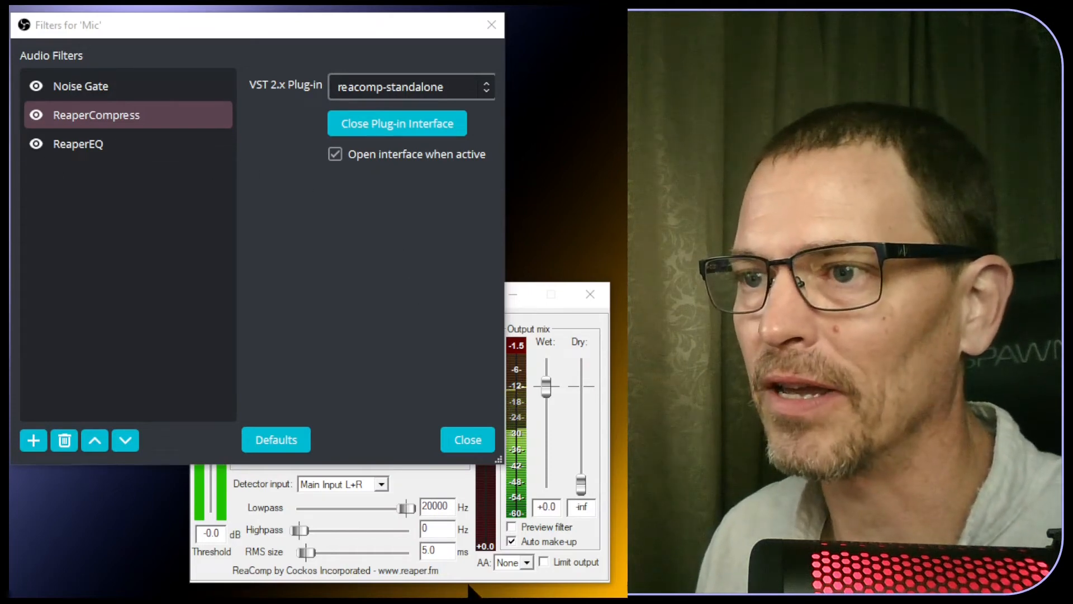
Bring the ReaComp window in front of the Filters dialog and focus its Threshold box
click(468, 580)
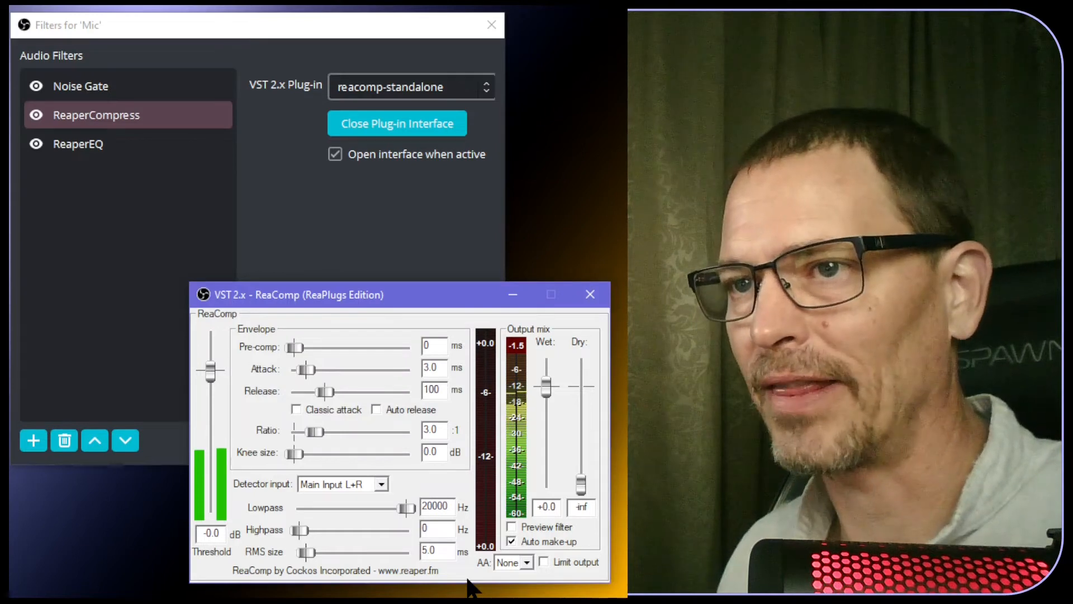
click(208, 534)
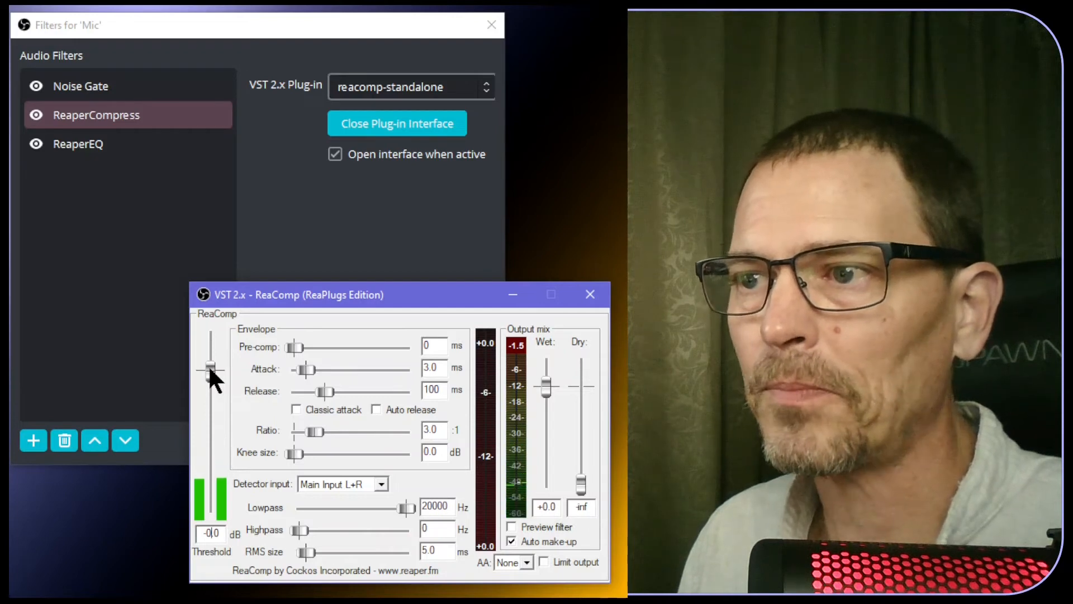
Turn off auto make-up, drop the ratio to 1.0:1 and keep the threshold at 0 dB
click(511, 540)
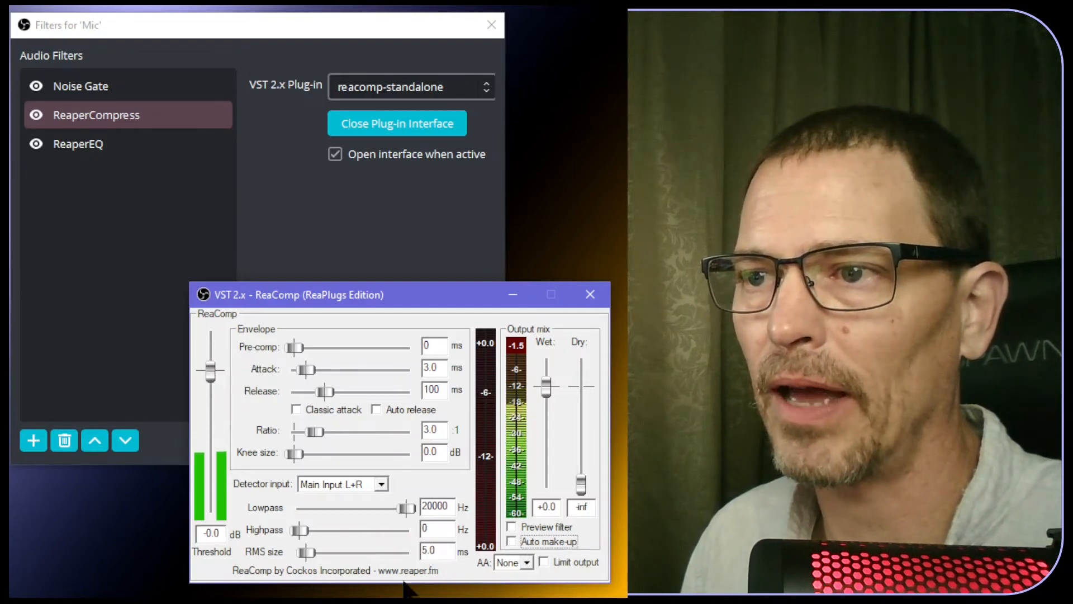
drag(310, 431, 261, 425)
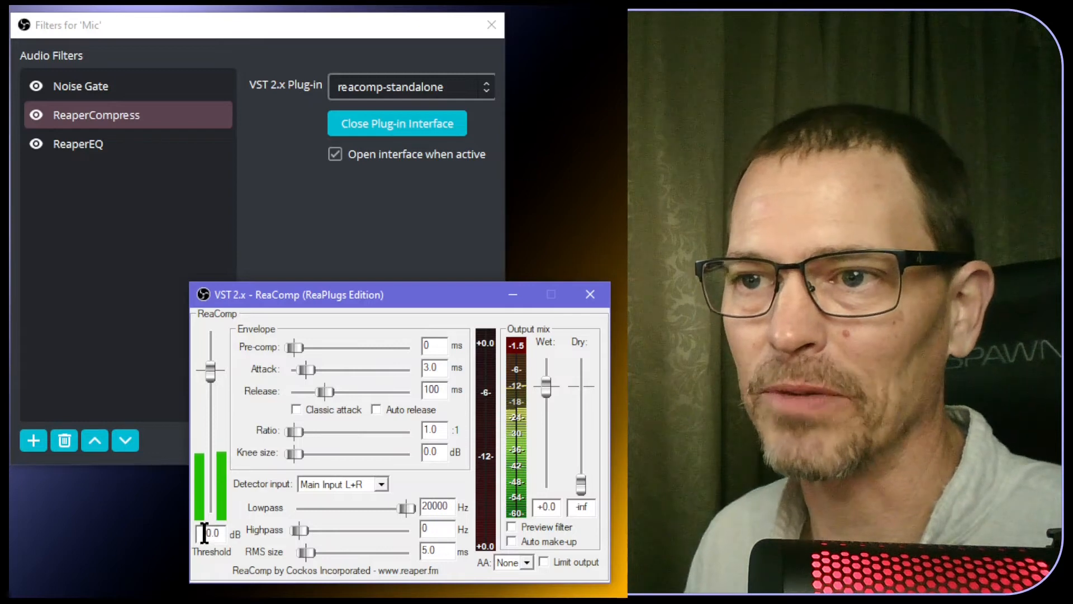
drag(209, 367, 206, 366)
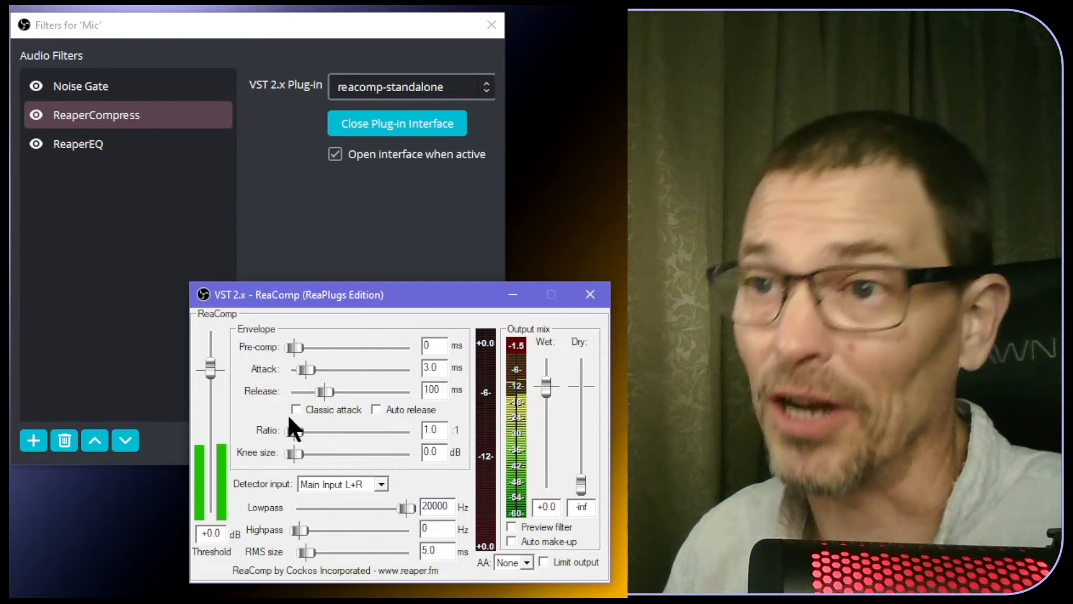
Test a -26.4 dB threshold, set the ratio to 2.0:1, then return the threshold to 0 dB
drag(210, 367, 216, 449)
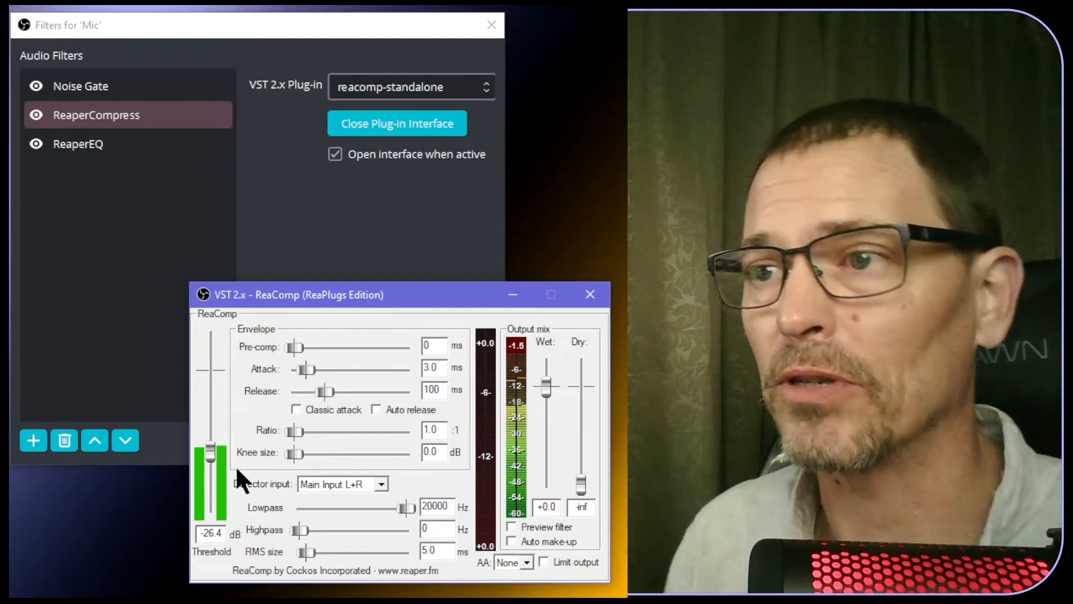
drag(287, 432, 308, 432)
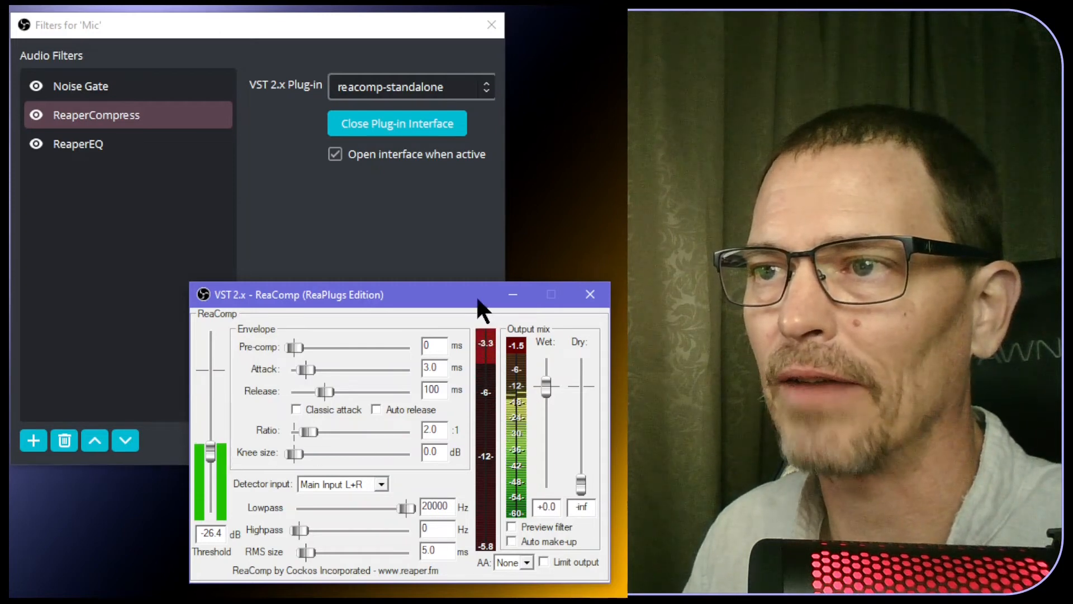
drag(211, 451, 211, 364)
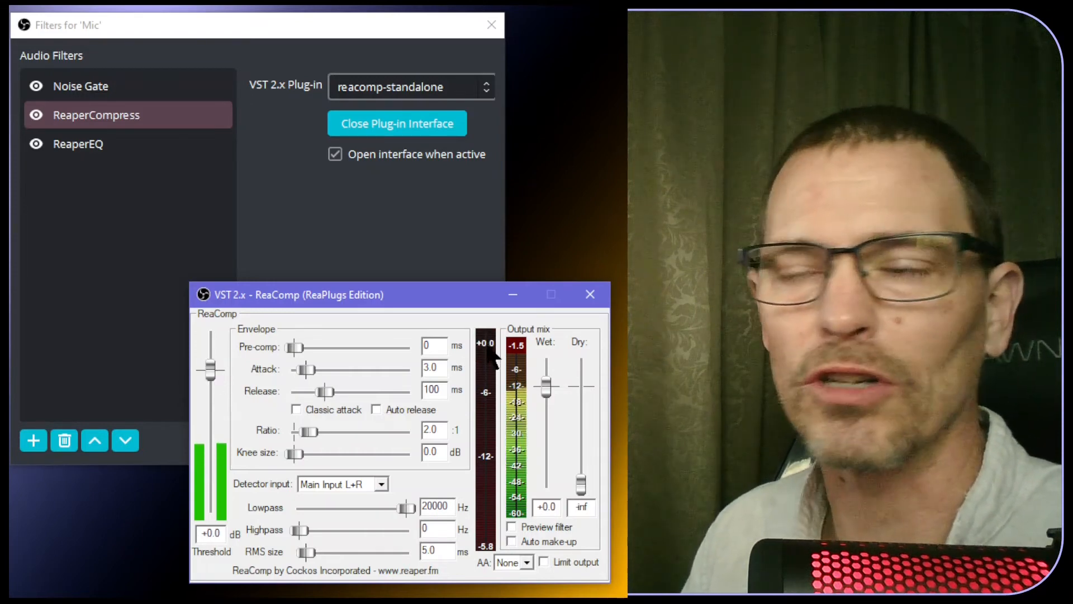
Bring the ReaComp threshold down to about -23 dB, then enter exactly -25.0 dB
drag(207, 371, 210, 389)
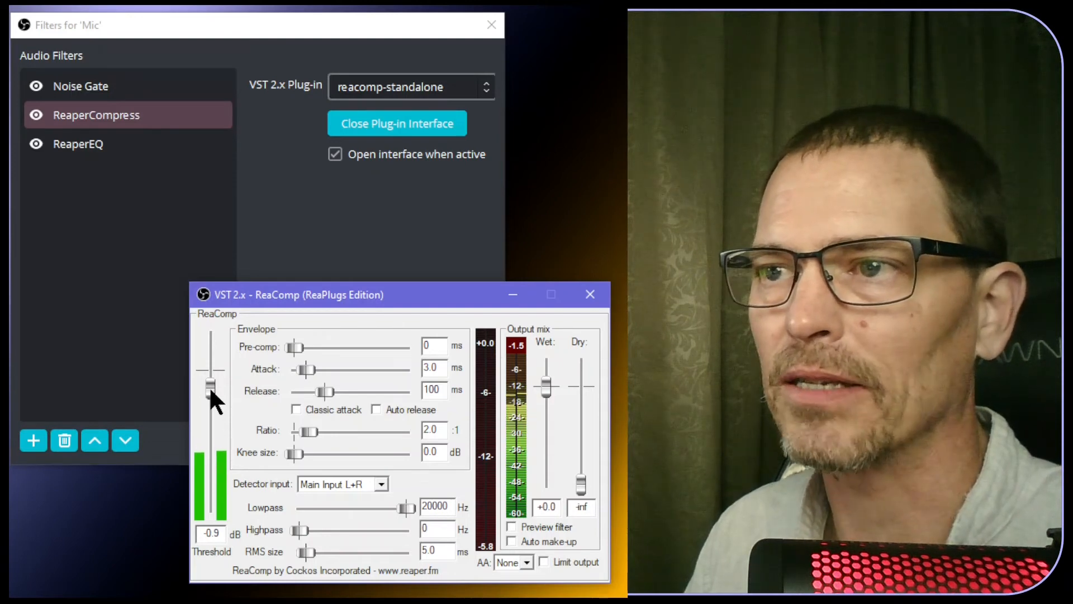
drag(211, 391, 206, 422)
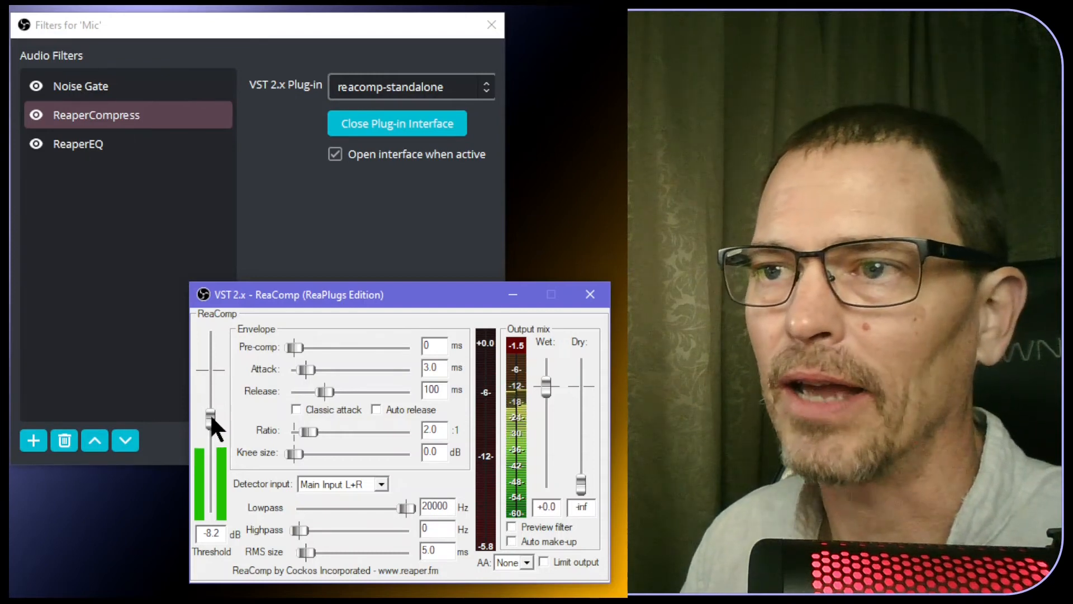
drag(209, 416, 216, 439)
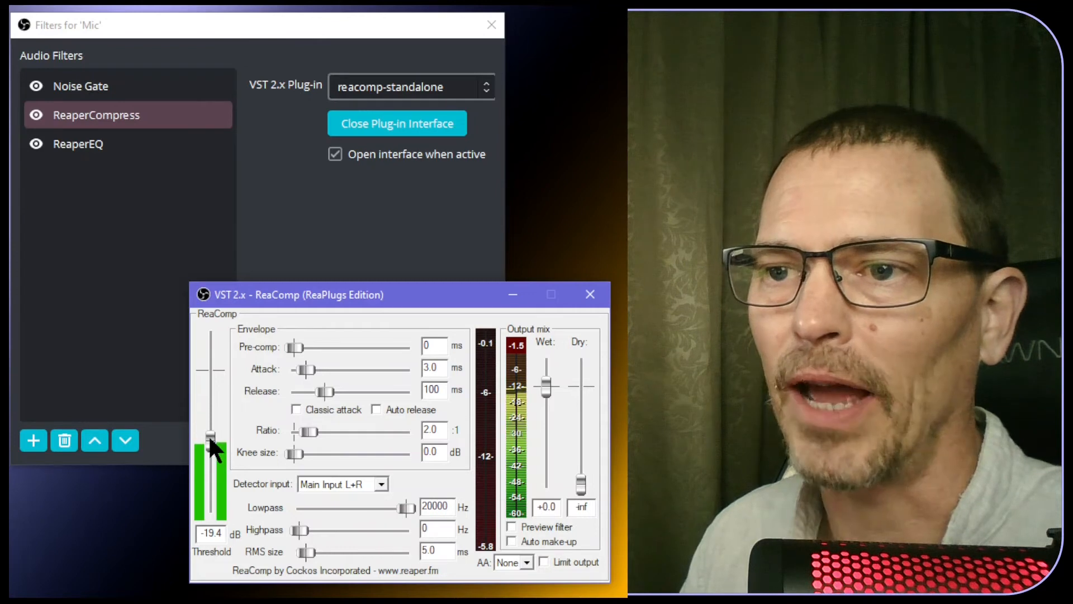
drag(209, 439, 211, 446)
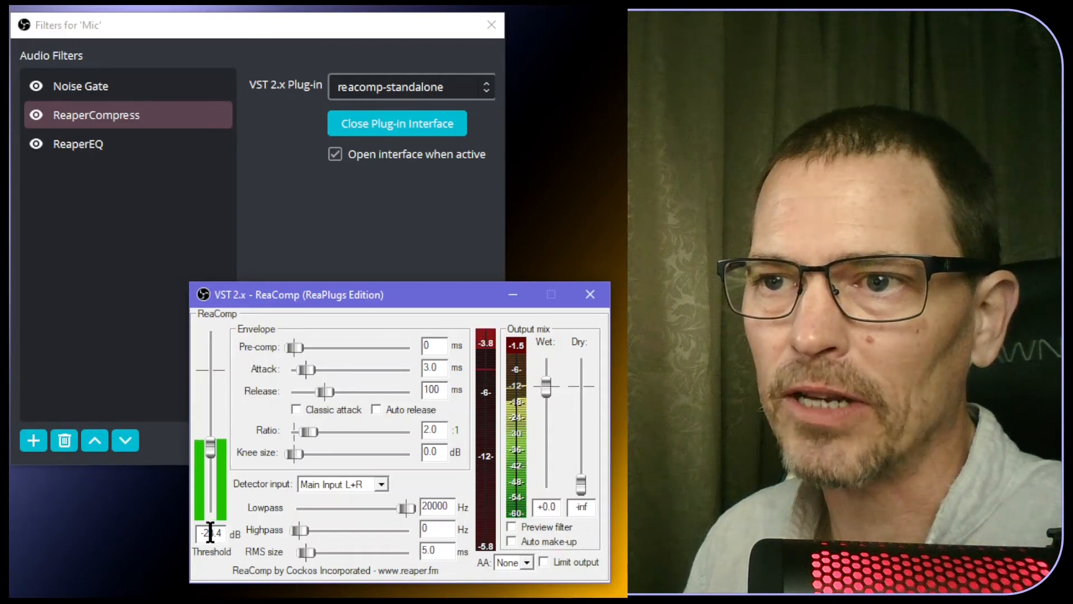
drag(210, 532, 216, 532)
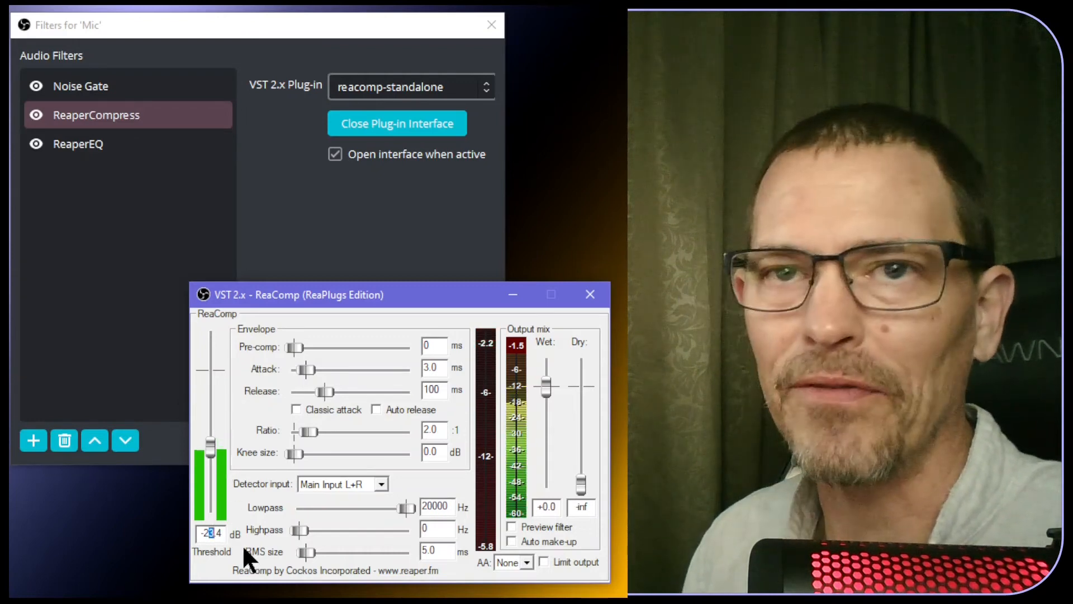
text(5)
key(Right)
key(shift+Right)
text(0)
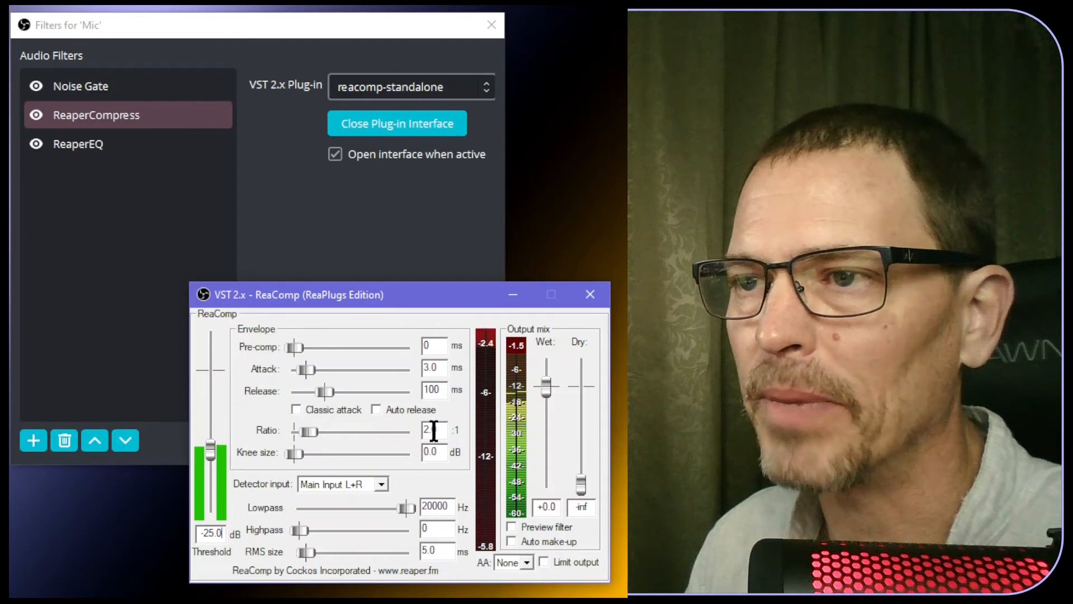
Change the ReaComp ratio to 2.5:1, re-enable auto make-up gain, and move ReaEQ back over ReaComp
double_click(434, 429)
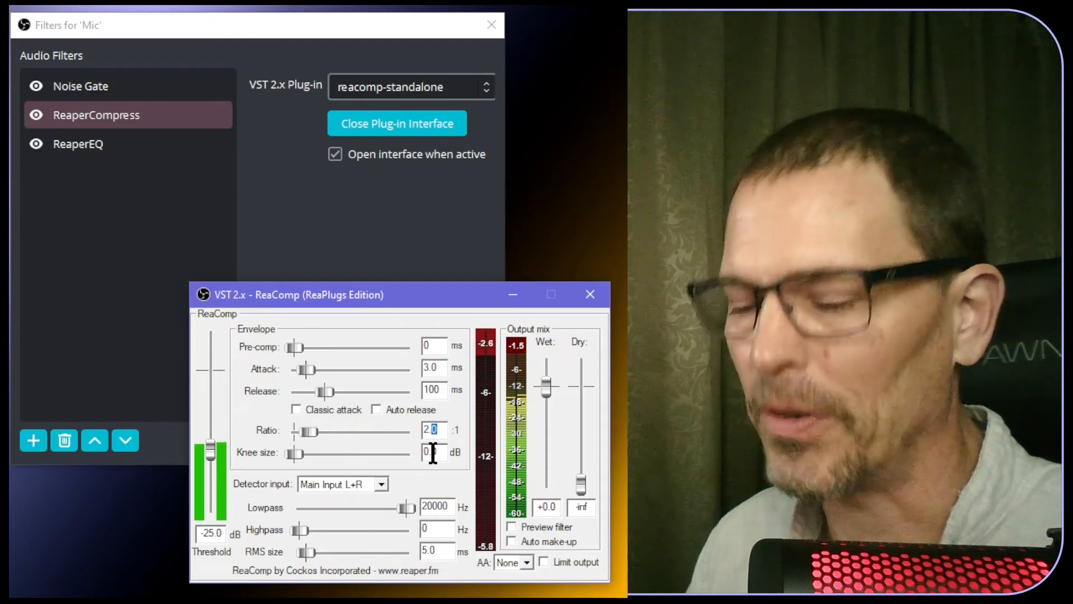
text(5)
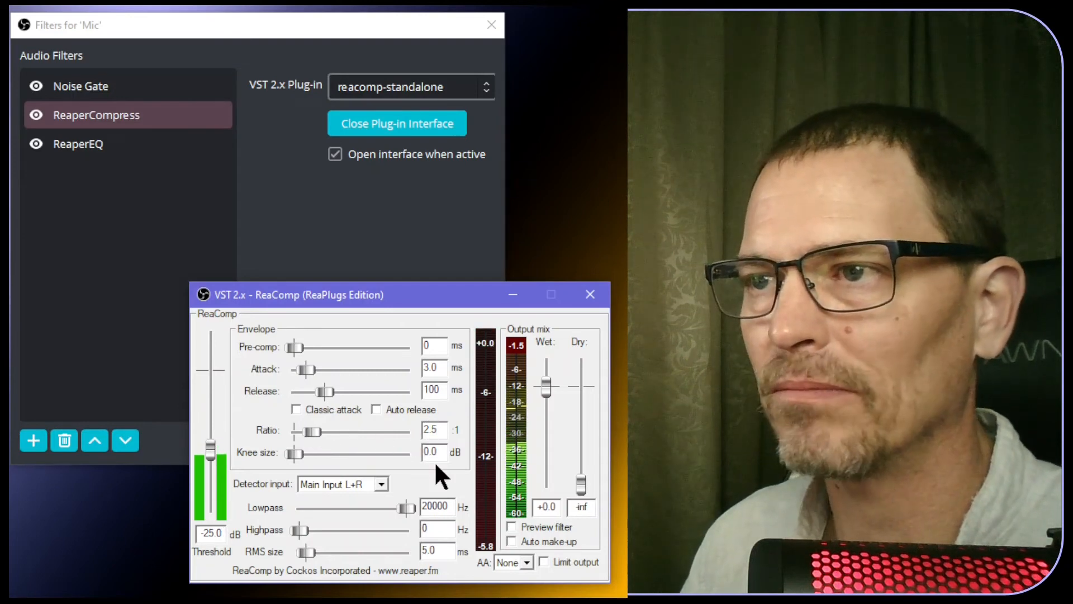
click(513, 541)
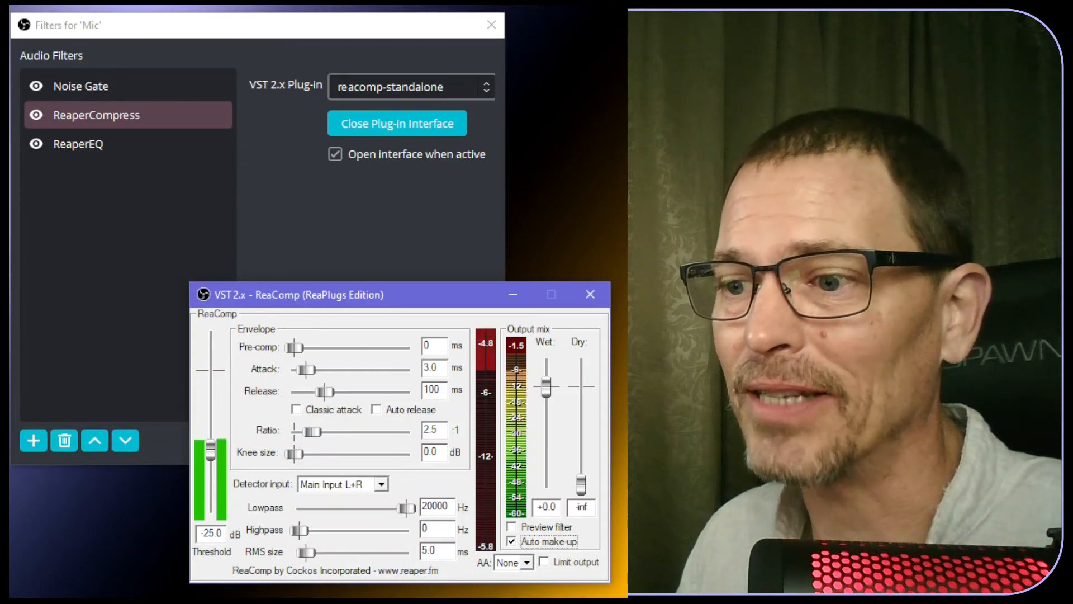
drag(838, 232, 369, 163)
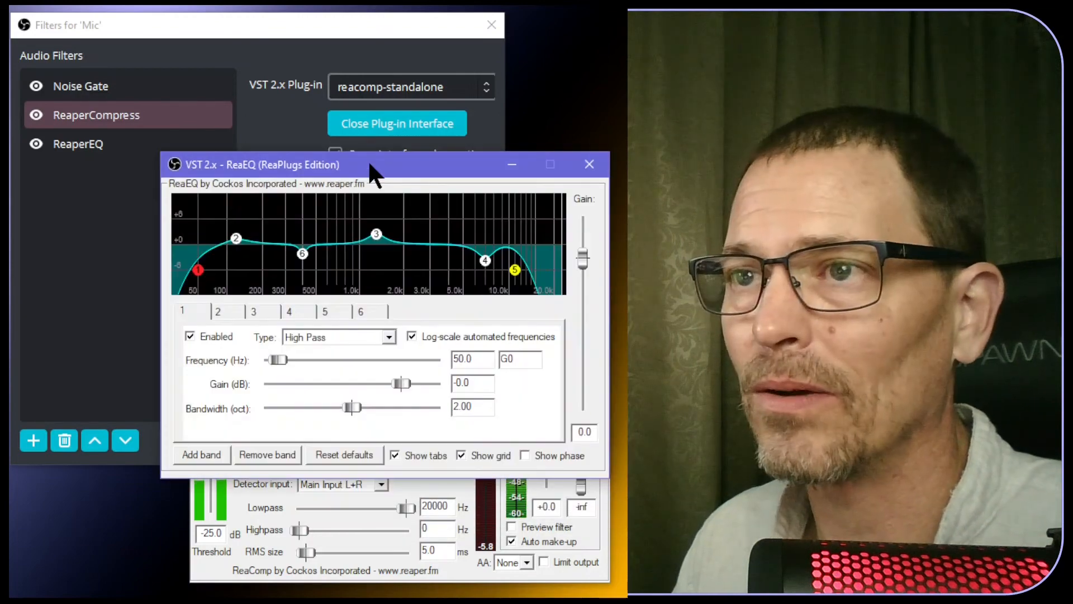